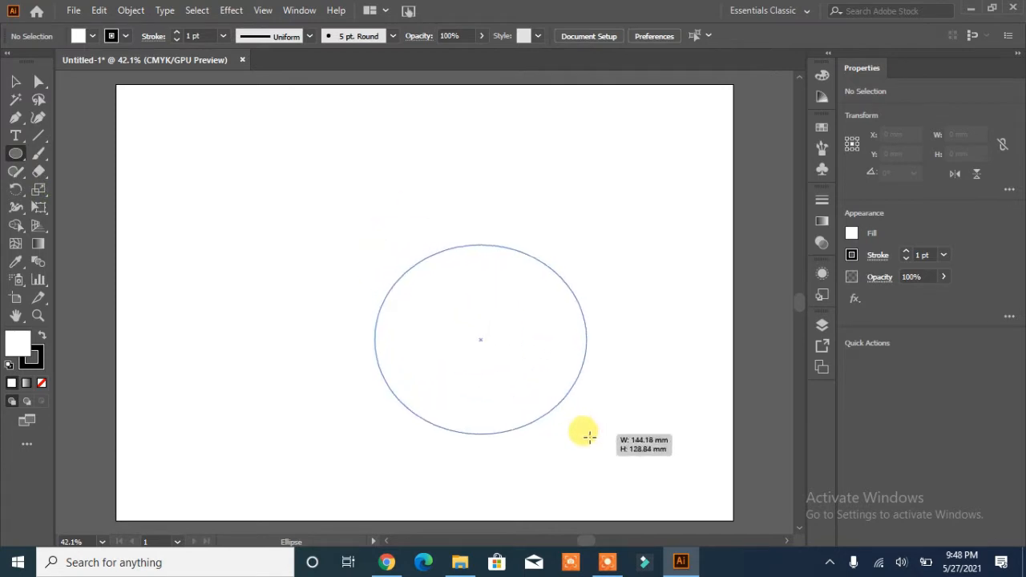
# Step: Draw a circle about 153 mm across and set its stroke weight to 7 pt
pyautogui.moveTo(481, 355); pyautogui.dragTo(422, 299)
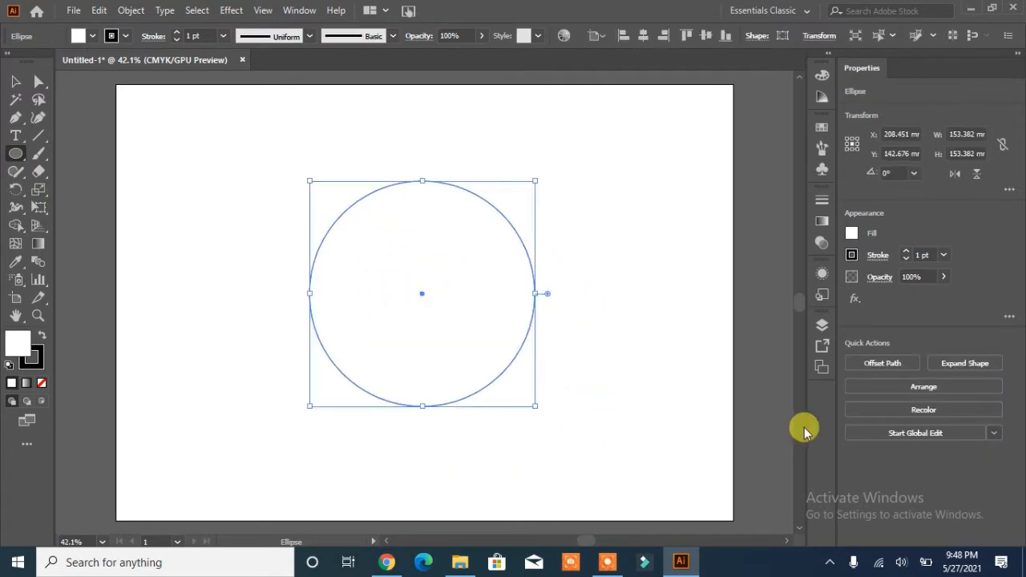
pyautogui.click(175, 33)
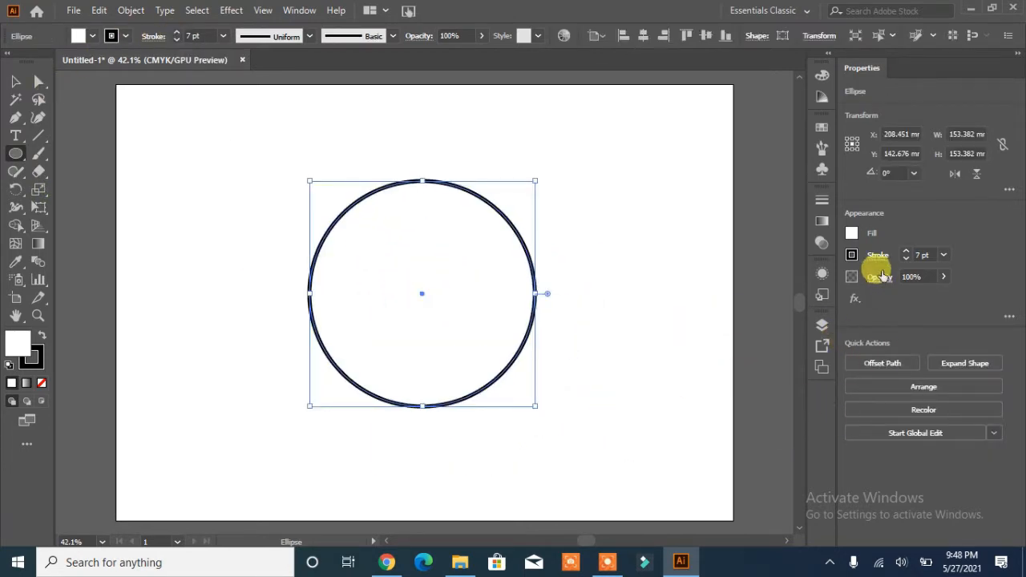
# Step: Offset the circle outward by 8 mm and thicken the new outer ring's stroke to 23 pt
pyautogui.click(882, 363)
pyautogui.click(456, 436)
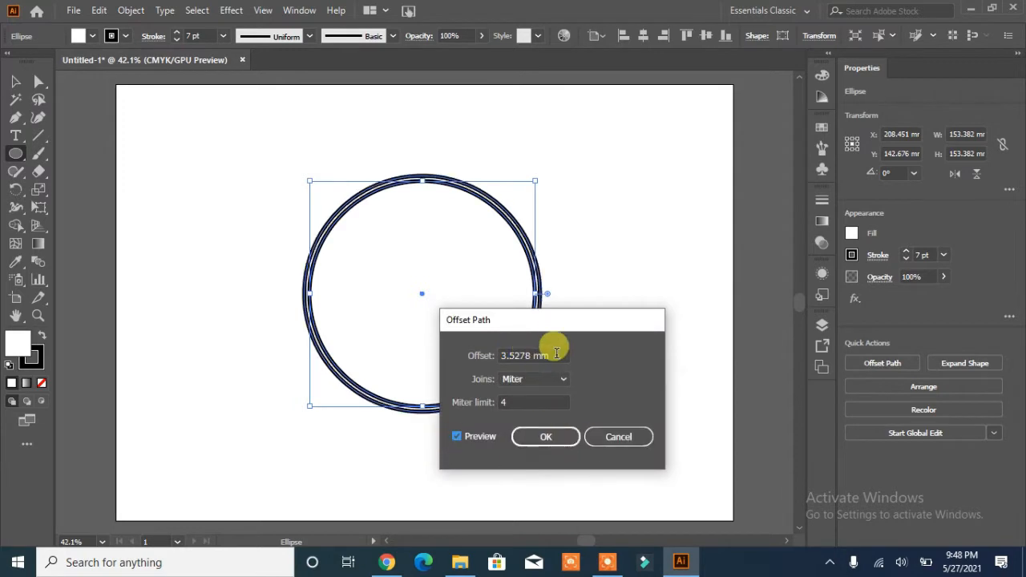
pyautogui.moveTo(556, 355); pyautogui.dragTo(474, 360)
pyautogui.write('8')
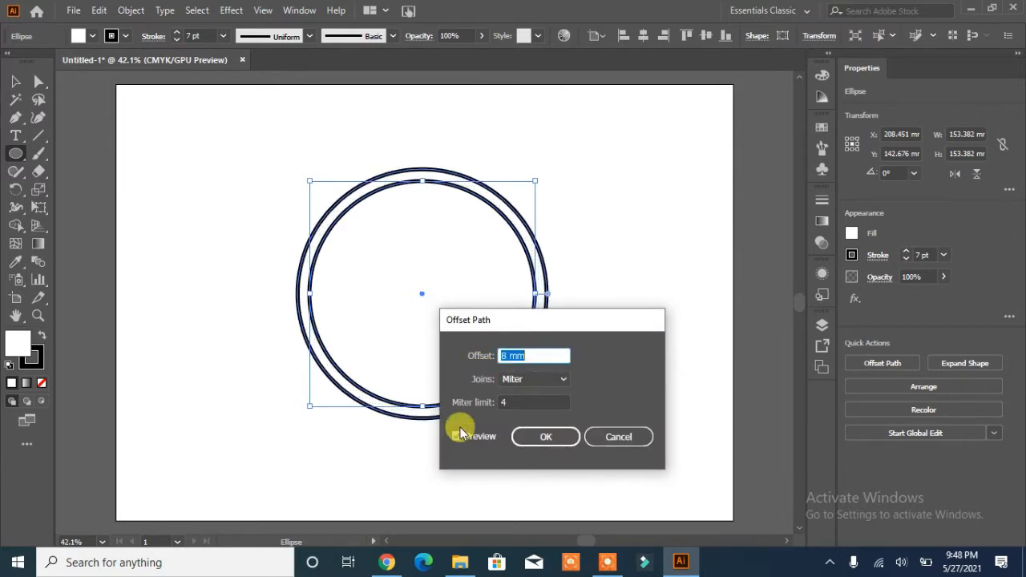
pyautogui.click(545, 437)
pyautogui.click(906, 255)
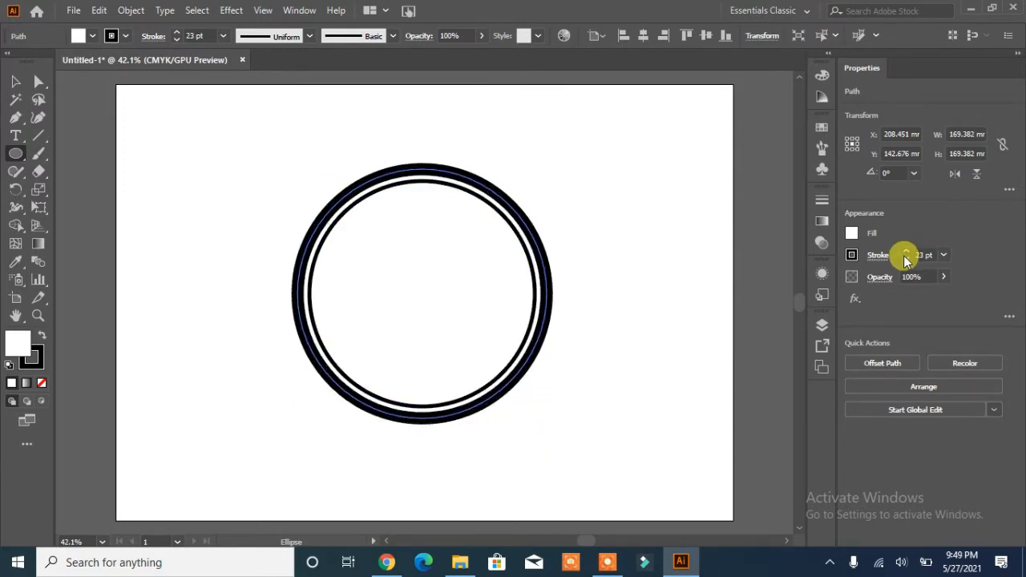
# Step: Select the original circle and repeatedly offset it inward by -7 mm to build a set of concentric rings
pyautogui.press('v')
pyautogui.click(318, 324)
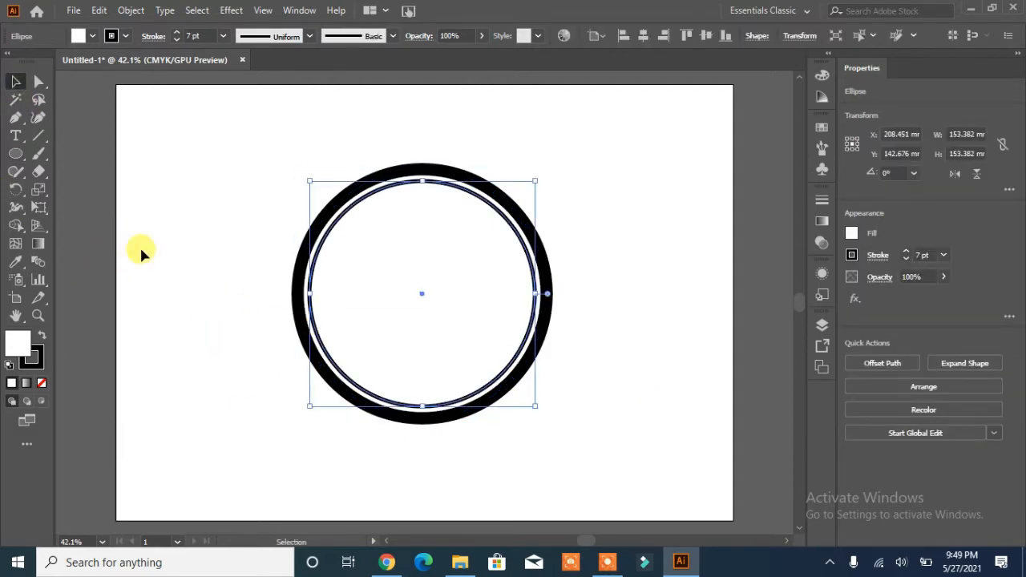
pyautogui.click(882, 363)
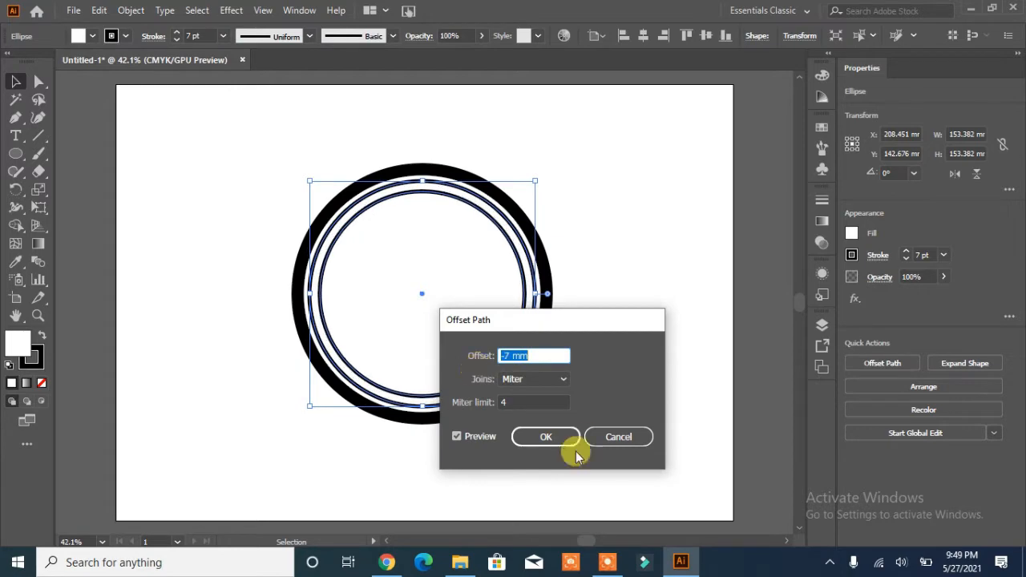
pyautogui.click(569, 442)
pyautogui.click(883, 364)
pyautogui.click(470, 437)
pyautogui.click(527, 442)
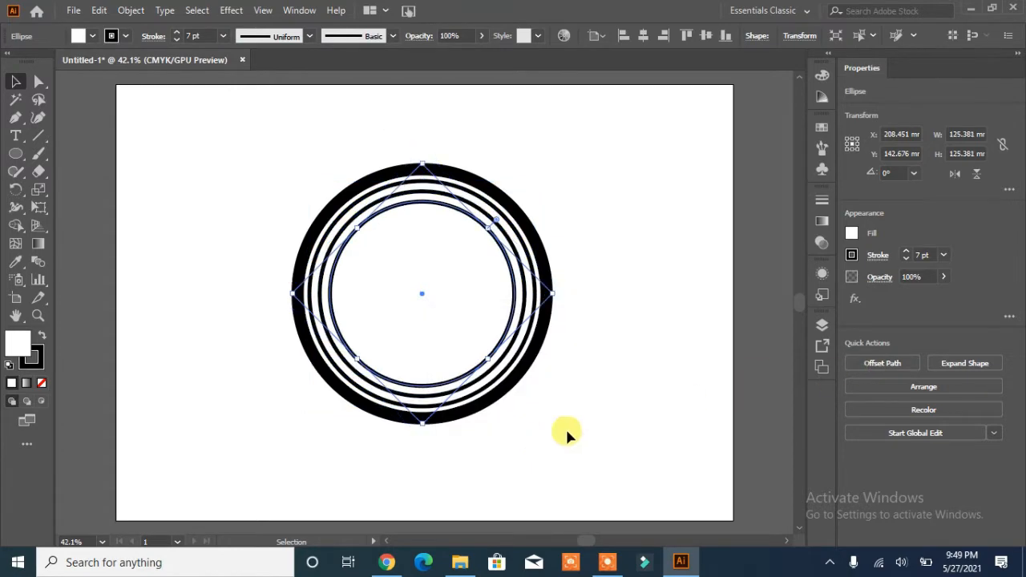
pyautogui.click(883, 364)
pyautogui.click(545, 437)
pyautogui.click(881, 363)
pyautogui.click(545, 437)
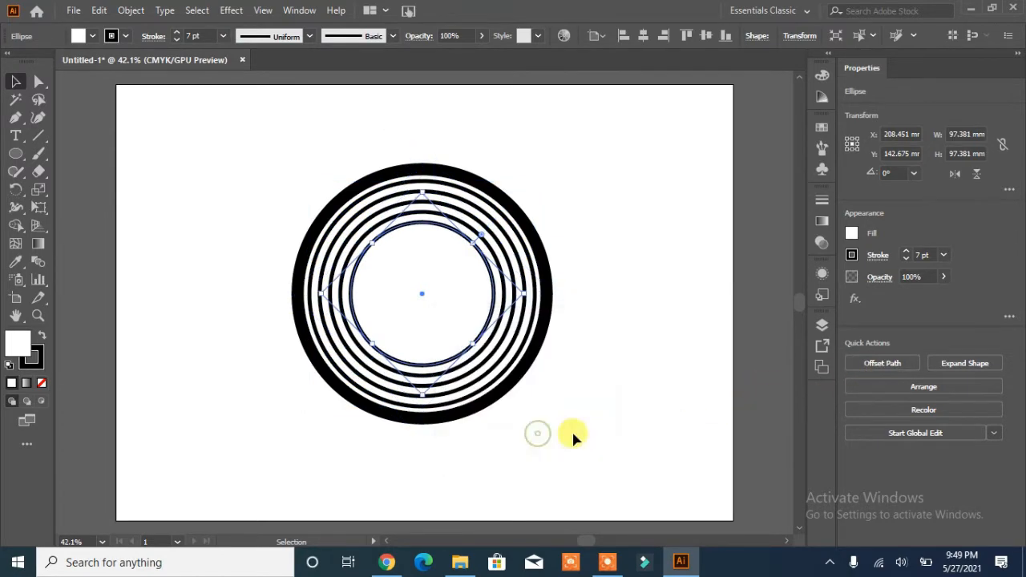
pyautogui.click(882, 363)
pyautogui.click(548, 439)
pyautogui.click(882, 363)
pyautogui.click(545, 437)
pyautogui.click(882, 363)
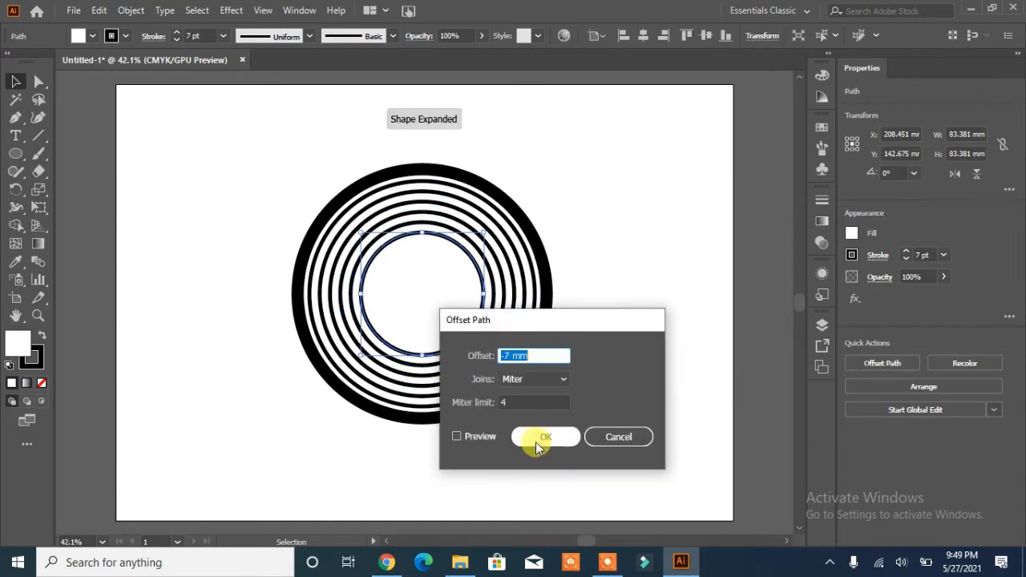
pyautogui.click(545, 437)
pyautogui.click(882, 363)
pyautogui.click(614, 437)
pyautogui.click(603, 430)
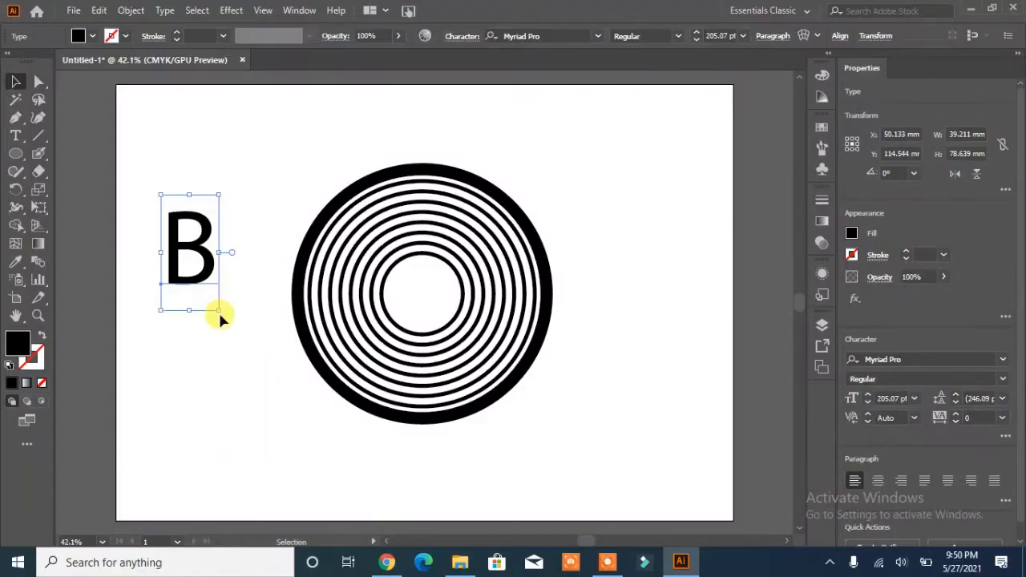
# Step: Type a capital B on the artboard's left side and set its font to GRIFTER Bold
pyautogui.moveTo(221, 315); pyautogui.dragTo(269, 415)
pyautogui.click(537, 36)
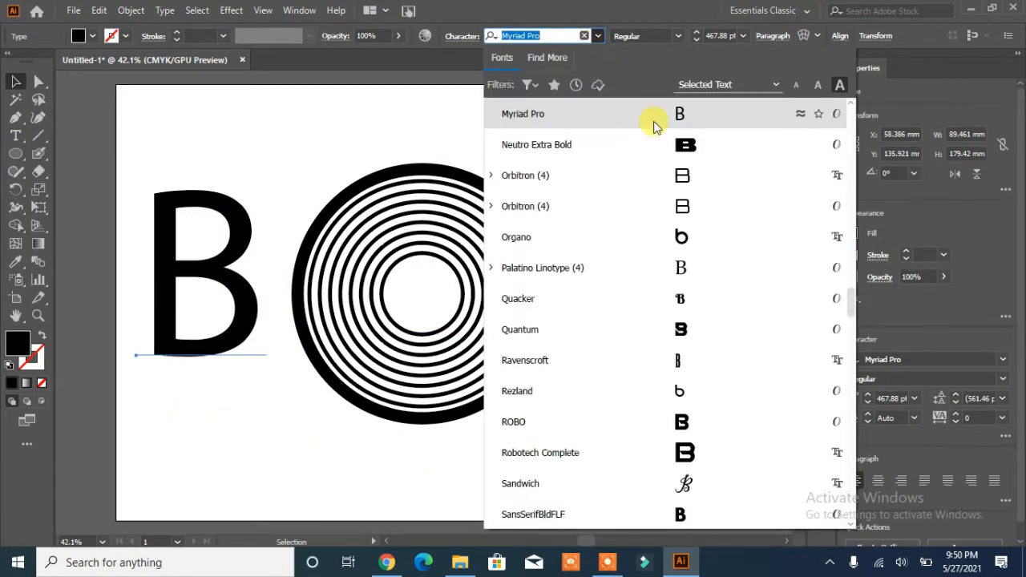
pyautogui.click(655, 200)
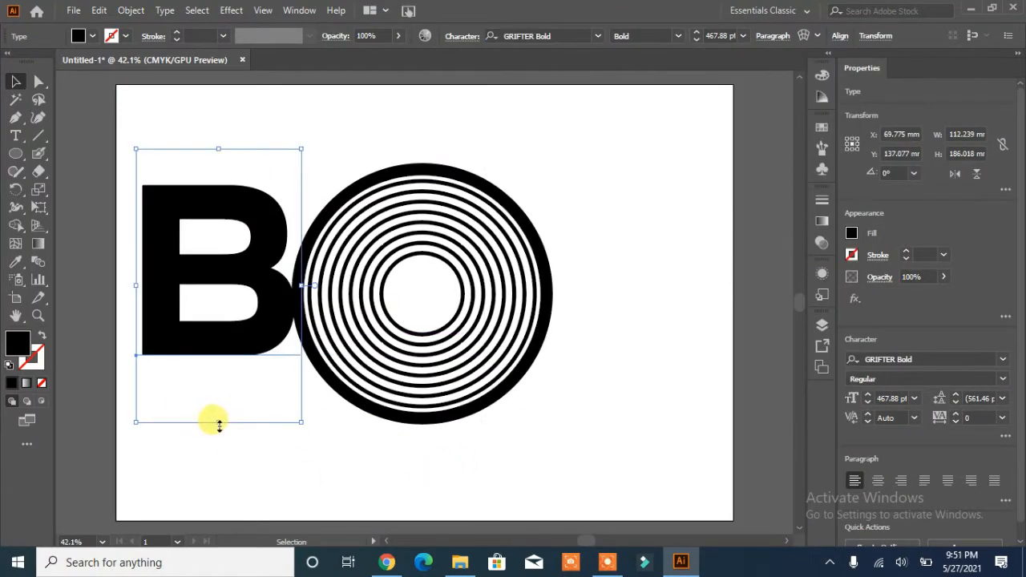
# Step: Resize the B to about 433 pt and place it to the left of the rings
pyautogui.moveTo(218, 423); pyautogui.dragTo(218, 489)
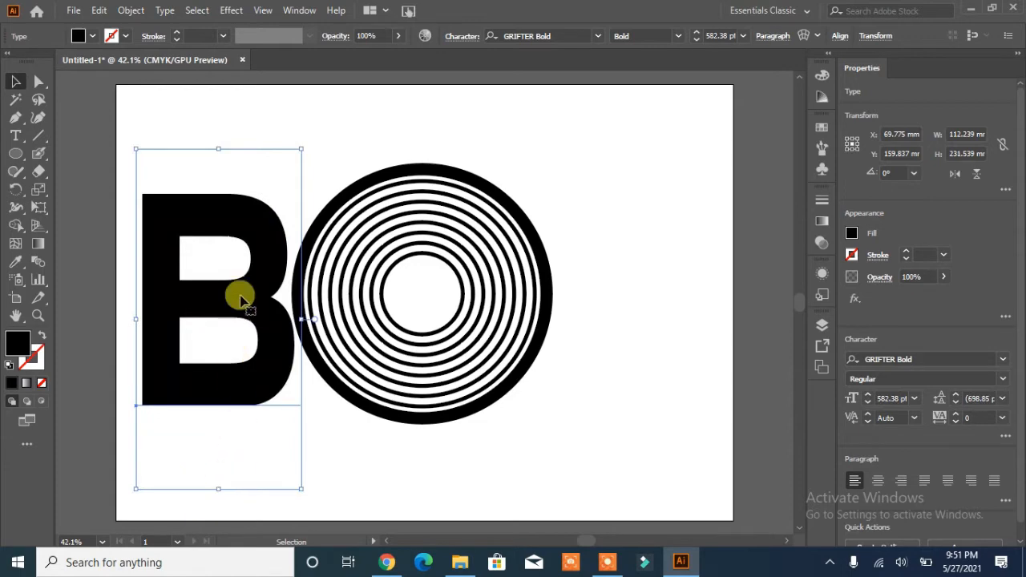
pyautogui.moveTo(240, 298); pyautogui.dragTo(451, 301)
pyautogui.moveTo(511, 482); pyautogui.dragTo(472, 396)
pyautogui.moveTo(401, 243); pyautogui.dragTo(220, 302)
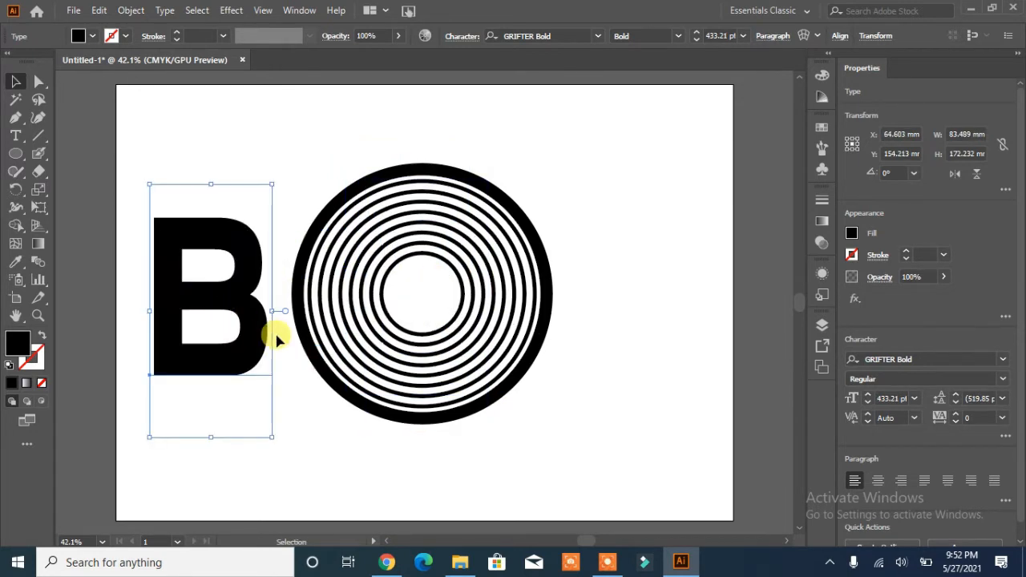
# Step: Select the B and expand it into outlined shapes
pyautogui.click(131, 10)
pyautogui.click(149, 104)
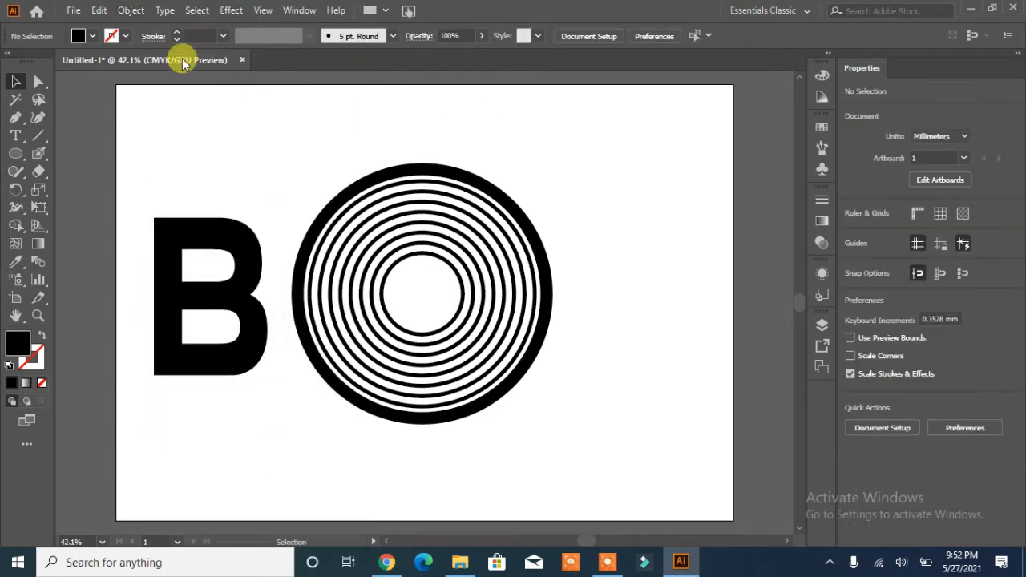
pyautogui.click(193, 230)
pyautogui.click(131, 11)
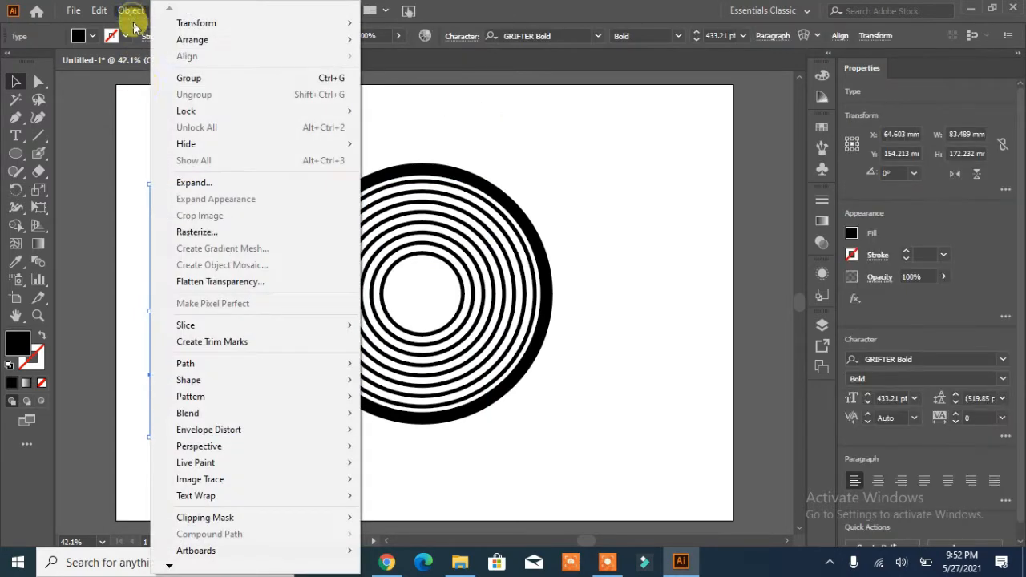
pyautogui.click(183, 181)
pyautogui.click(478, 367)
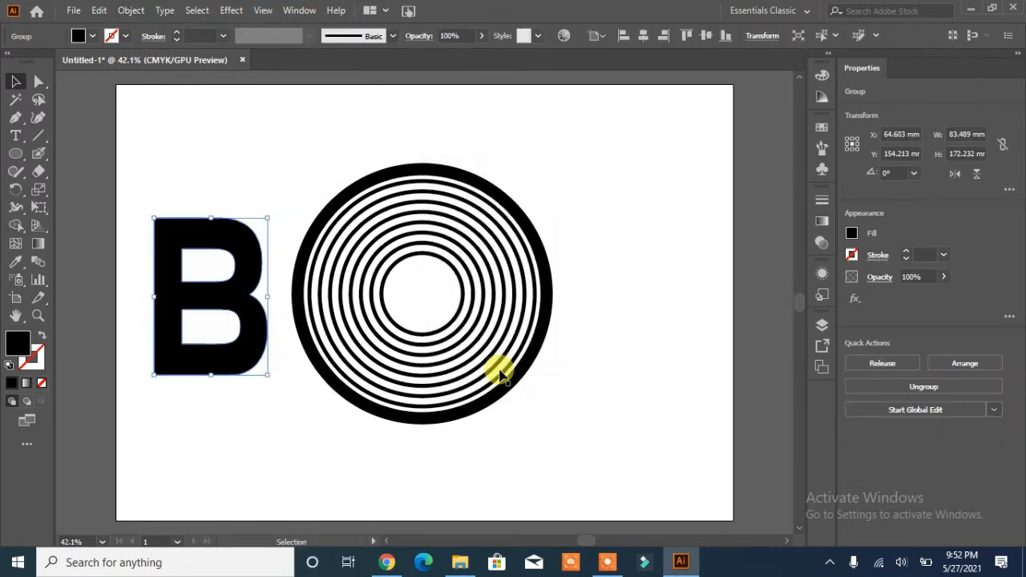
# Step: Draw a thin vertical bar about 6.6 × 150 mm through the B and duplicate it slightly to the right
pyautogui.click(15, 153)
pyautogui.click(49, 153)
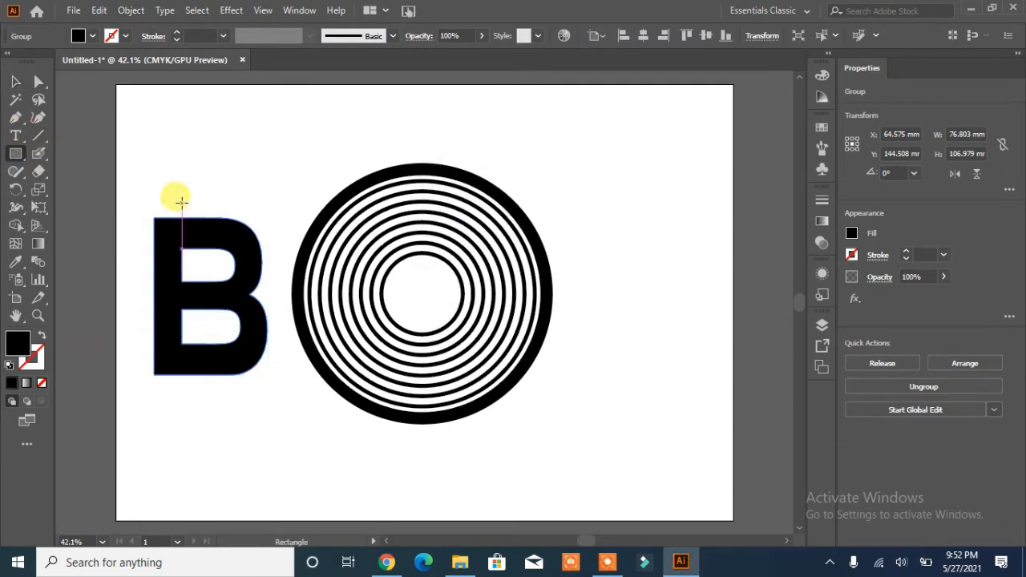
pyautogui.moveTo(182, 193); pyautogui.dragTo(190, 407)
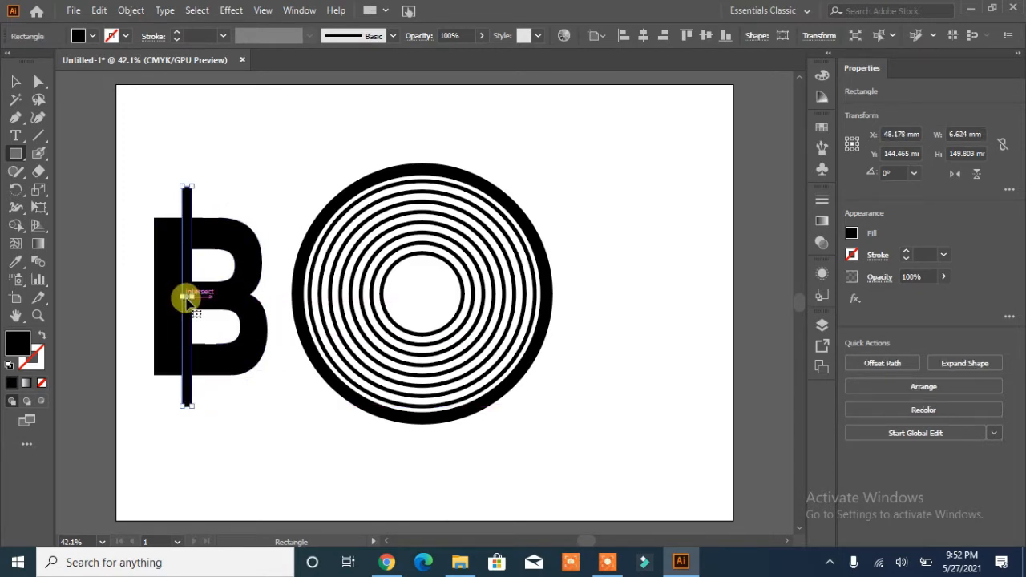
pyautogui.moveTo(187, 298); pyautogui.dragTo(205, 299)
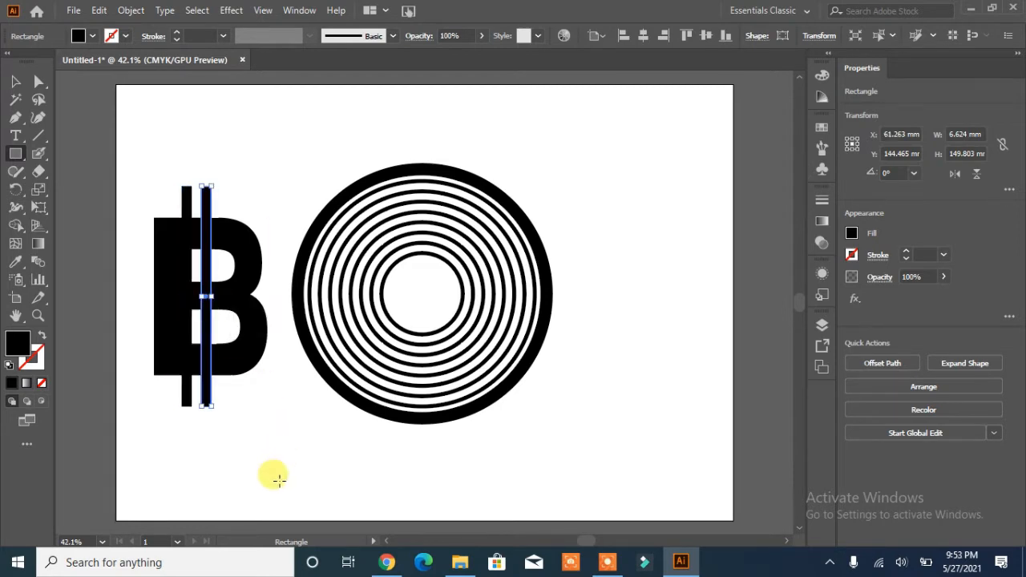
# Step: Select both vertical bars and group them
pyautogui.click(14, 80)
pyautogui.moveTo(154, 215); pyautogui.dragTo(140, 201)
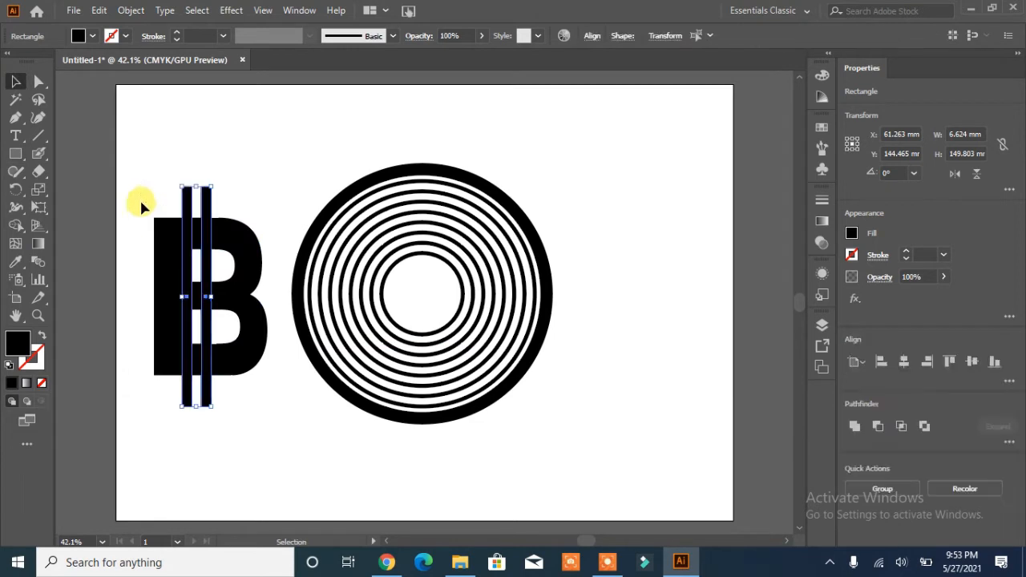
pyautogui.click(886, 489)
# Step: Center the bars horizontally on the B and move the combined artwork back beside the rings
pyautogui.moveTo(276, 186); pyautogui.dragTo(132, 332)
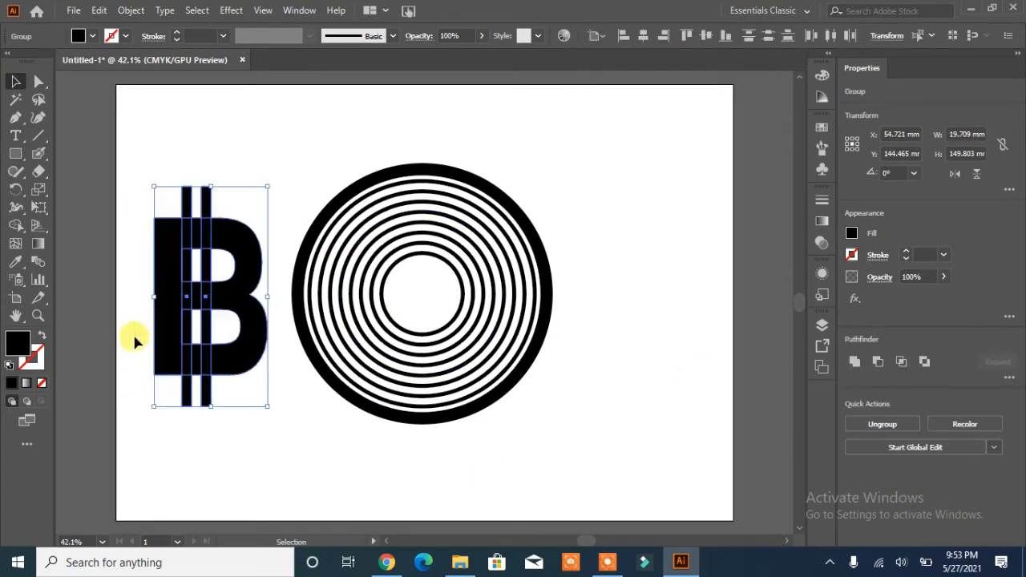
pyautogui.click(904, 362)
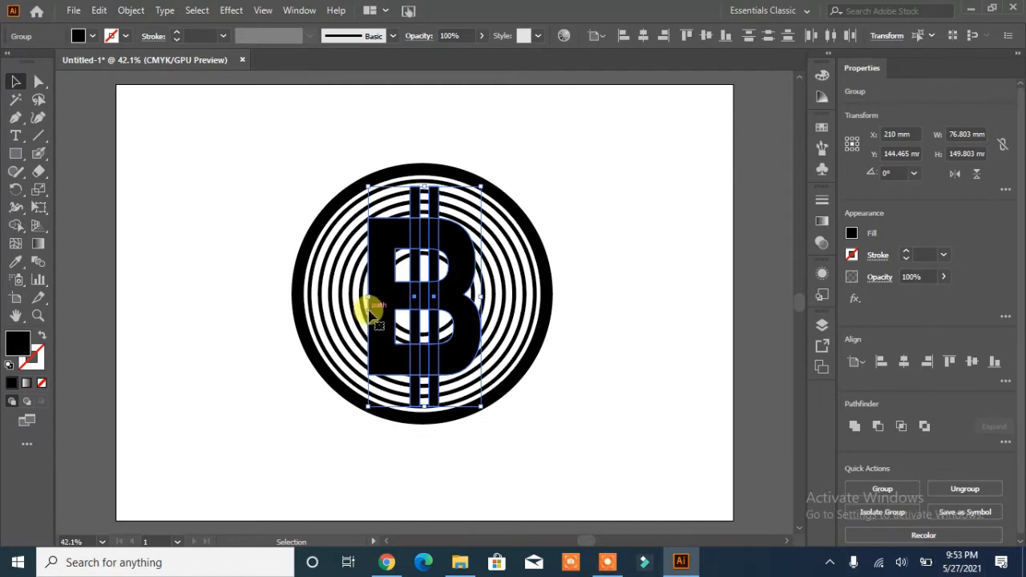
pyautogui.moveTo(384, 303); pyautogui.dragTo(170, 307)
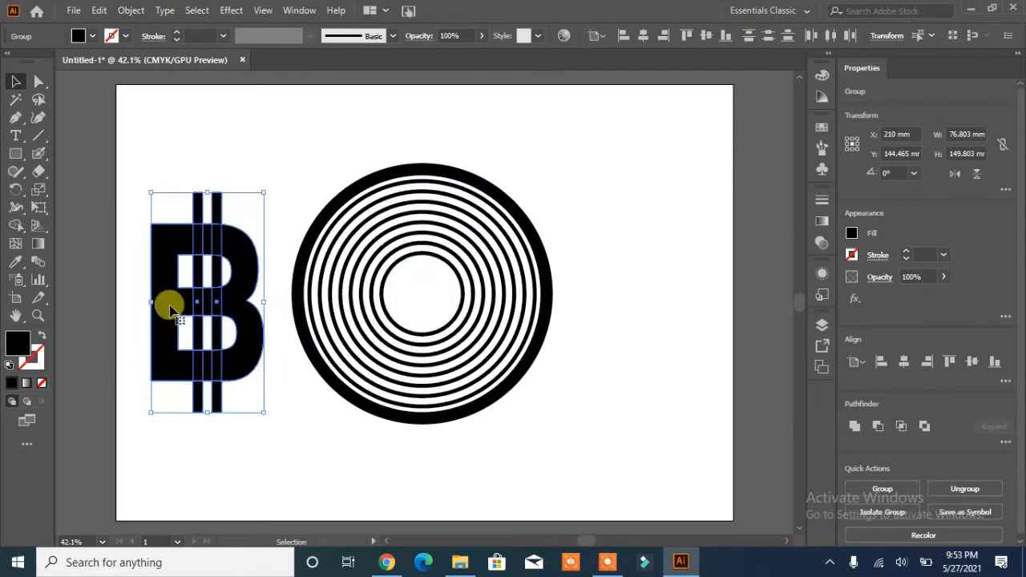
# Step: Merge the B and bars with the Shape Builder and move the merged letter to the right of the rings
pyautogui.click(278, 455)
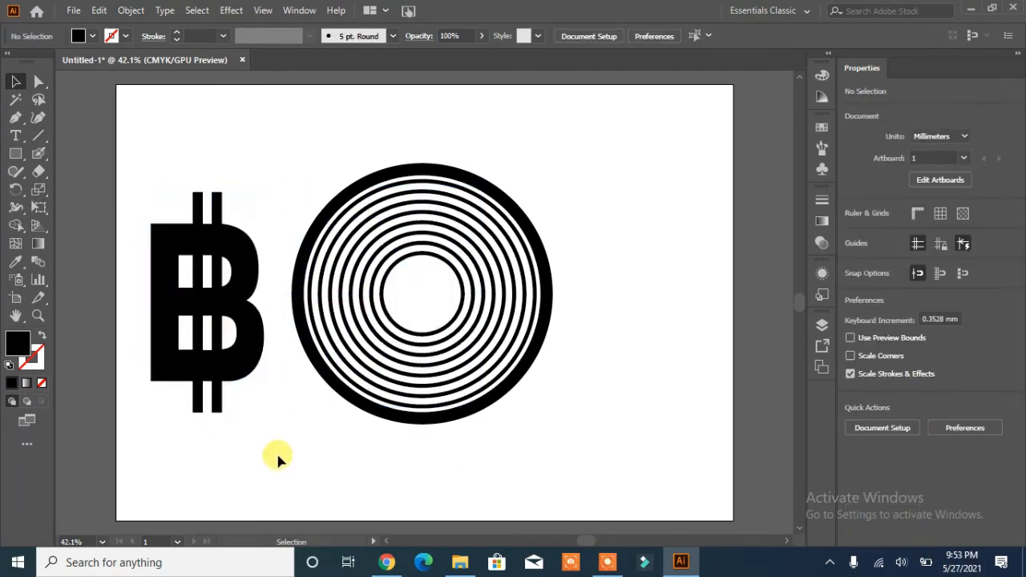
pyautogui.click(175, 288)
pyautogui.click(16, 225)
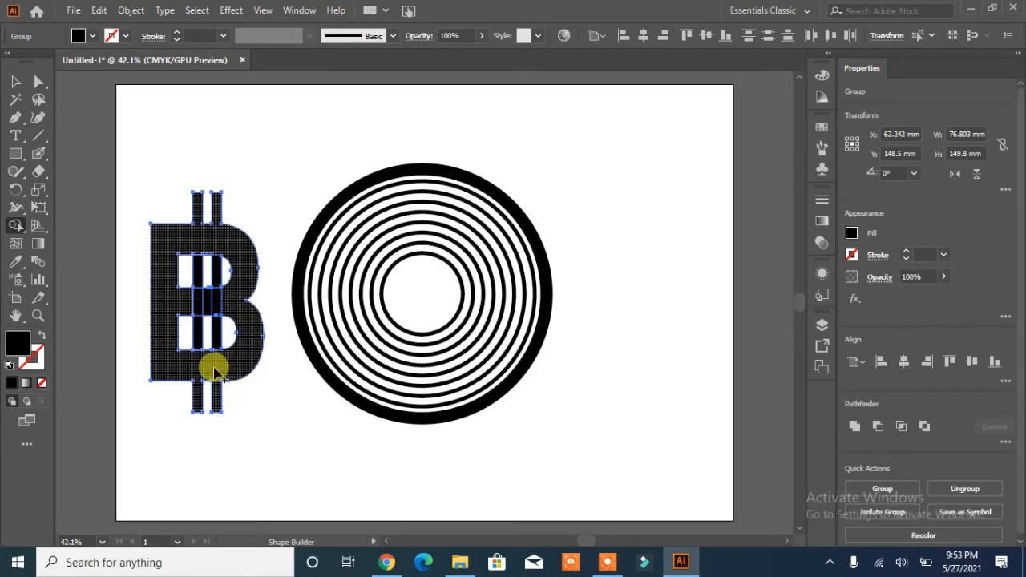
pyautogui.press('v')
pyautogui.click(155, 222)
pyautogui.click(171, 280)
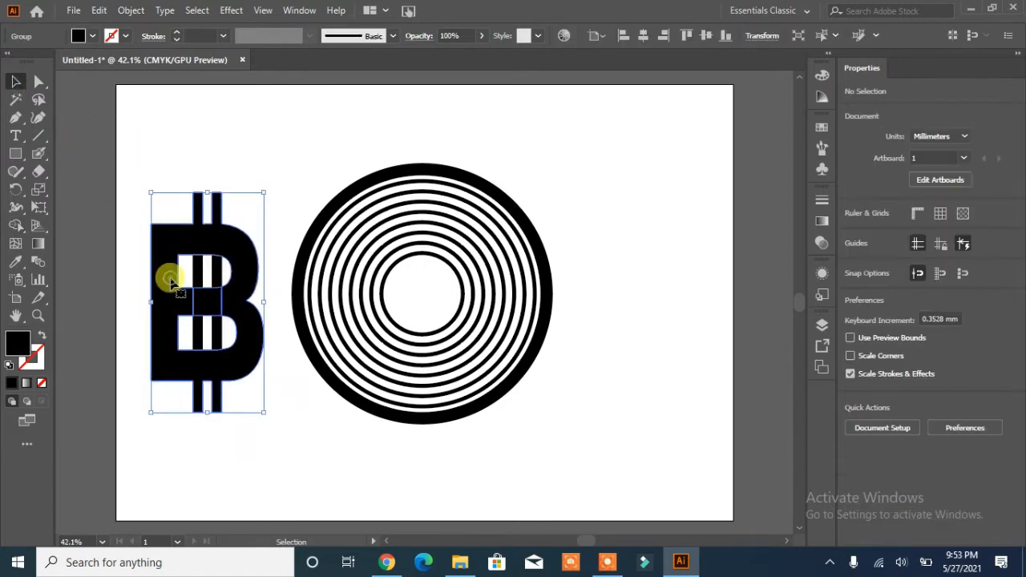
pyautogui.moveTo(171, 281); pyautogui.dragTo(623, 231)
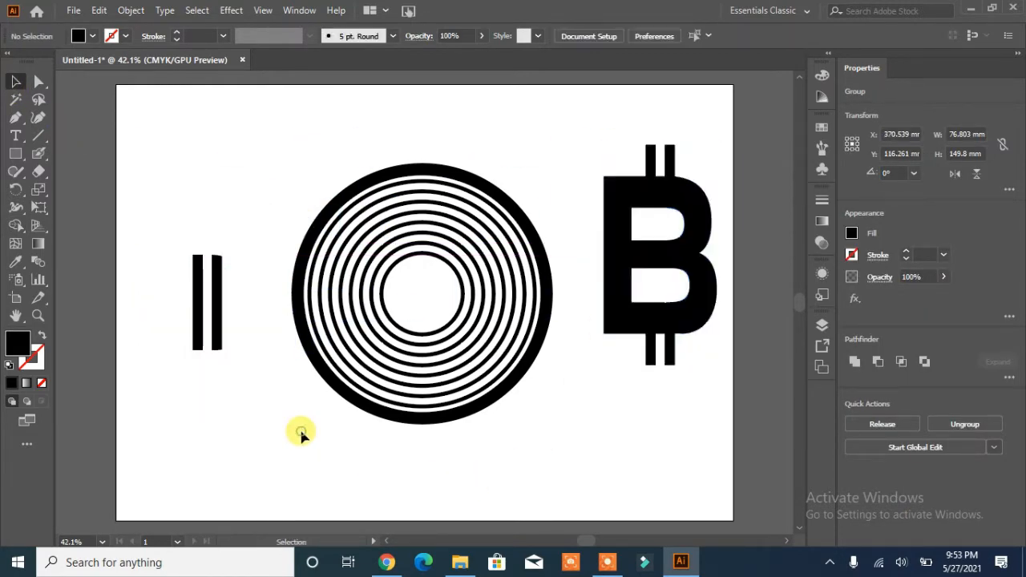
# Step: Make the merged B a compound path
pyautogui.rightClick(659, 258)
pyautogui.click(710, 382)
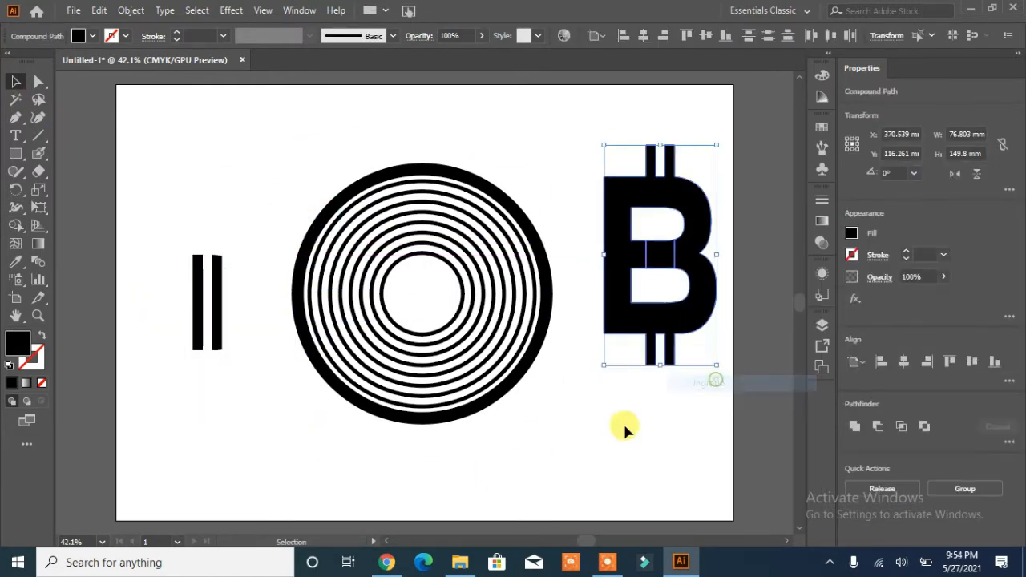
pyautogui.click(625, 430)
pyautogui.click(659, 255)
pyautogui.press('Delete')
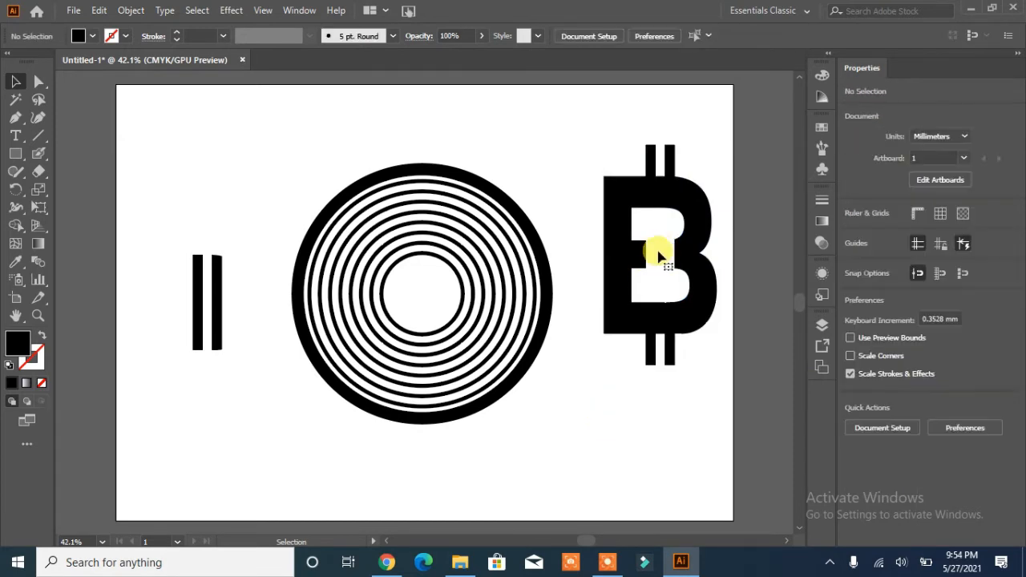
pyautogui.hotkey('ctrl', 'z')
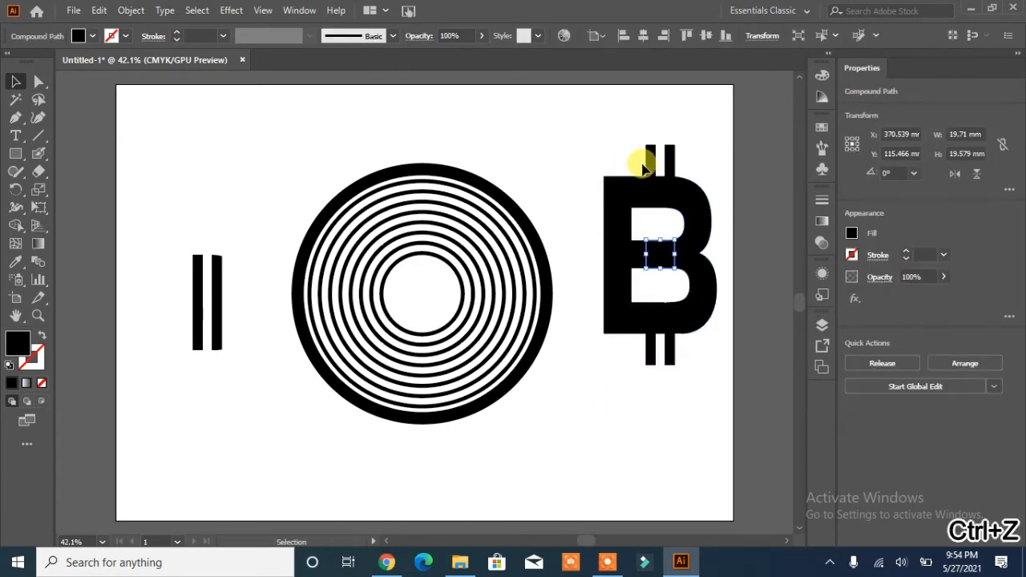
# Step: Unite the B's pieces into a single shape with Pathfinder
pyautogui.click(608, 278)
pyautogui.click(853, 429)
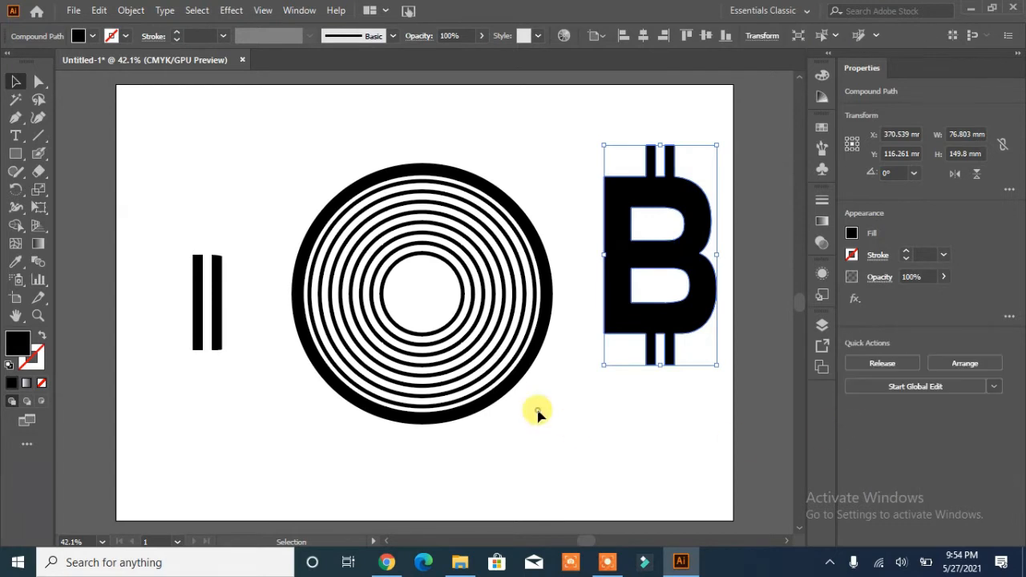
# Step: Move the B onto the centre of the rings and scale it down to about 70 × 137 mm
pyautogui.click(536, 412)
pyautogui.moveTo(626, 272); pyautogui.dragTo(392, 318)
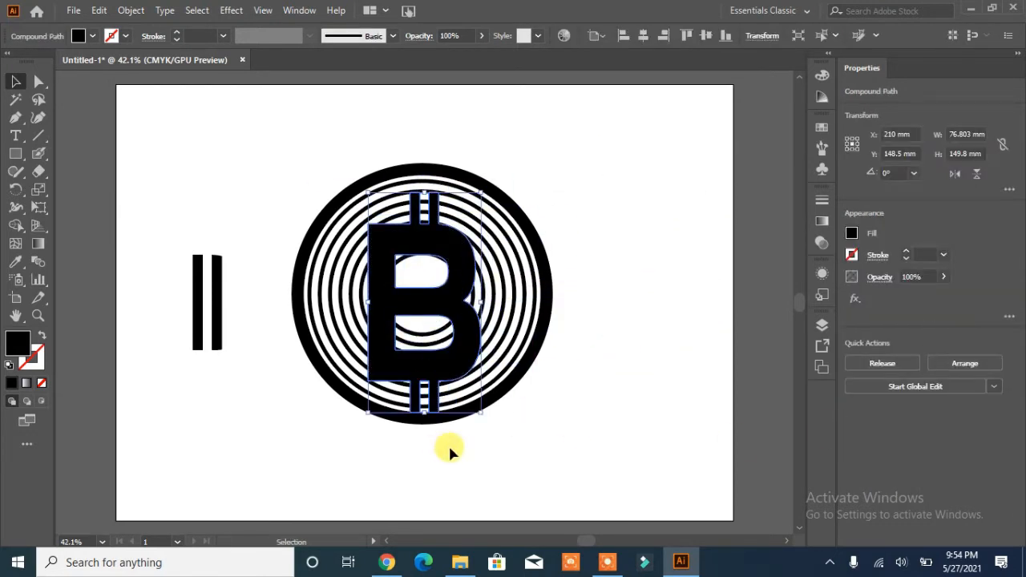
pyautogui.moveTo(482, 416); pyautogui.dragTo(472, 392)
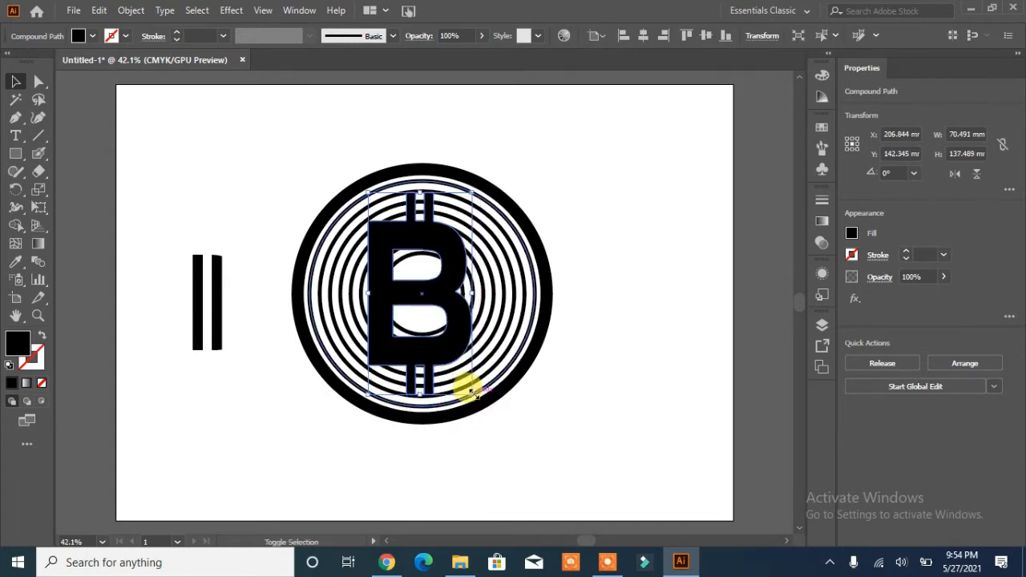
# Step: Offset the inner circle inward by -7 mm three times to add more rings inside the coin
pyautogui.click(638, 457)
pyautogui.click(433, 333)
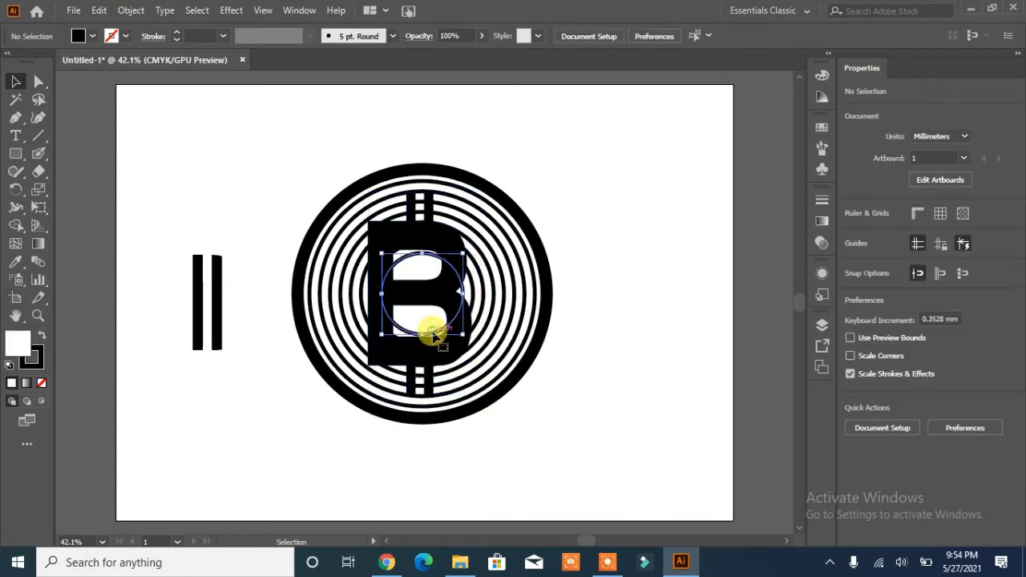
pyautogui.click(882, 362)
pyautogui.click(470, 436)
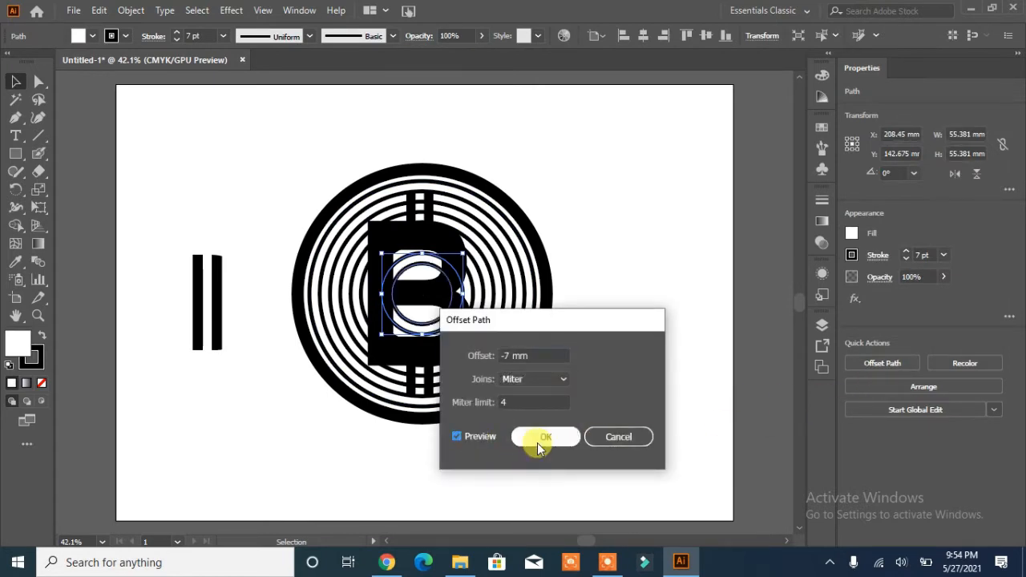
pyautogui.click(538, 446)
pyautogui.click(879, 363)
pyautogui.click(457, 437)
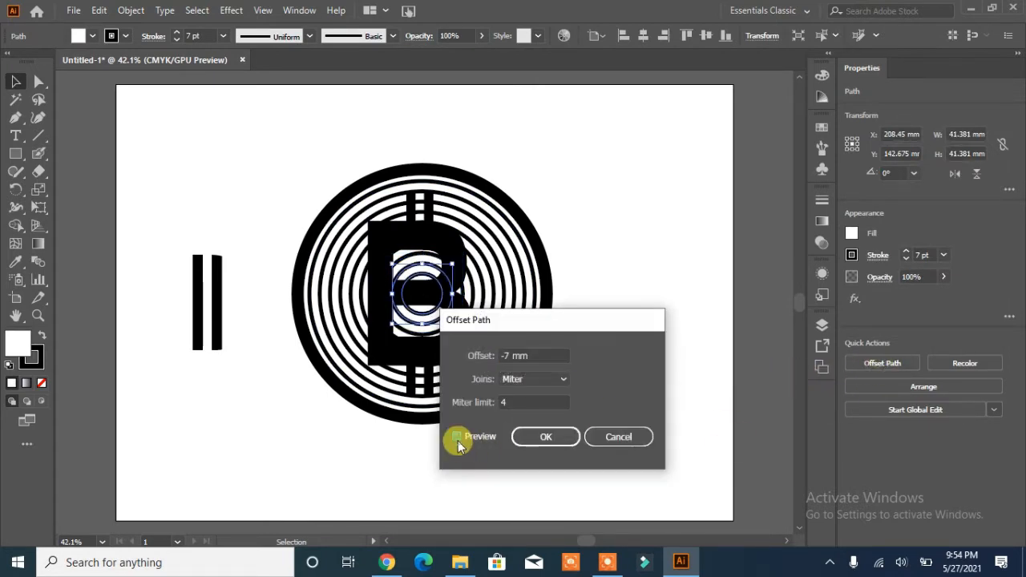
pyautogui.click(545, 436)
pyautogui.click(898, 363)
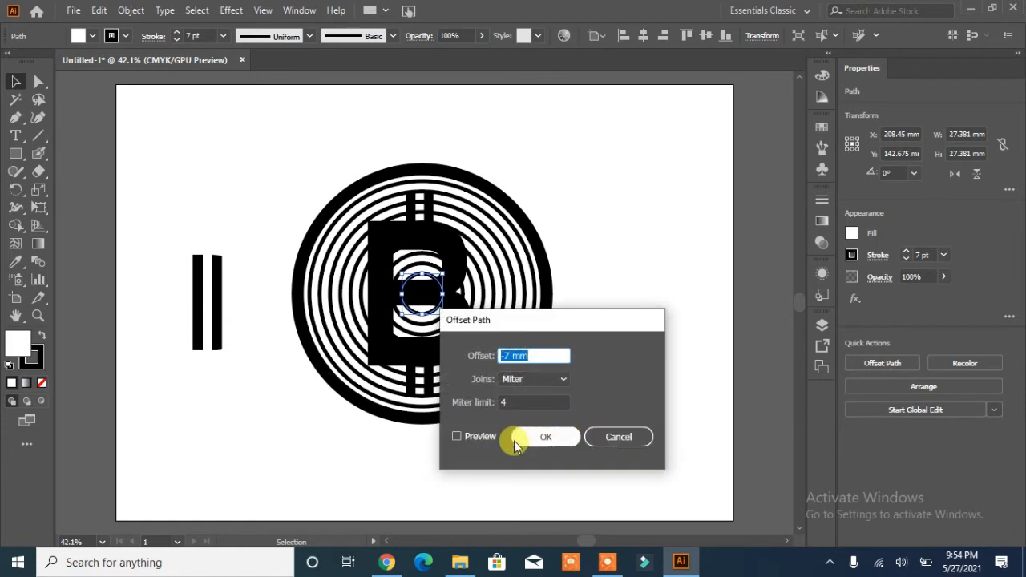
pyautogui.click(479, 436)
pyautogui.click(545, 436)
pyautogui.click(615, 444)
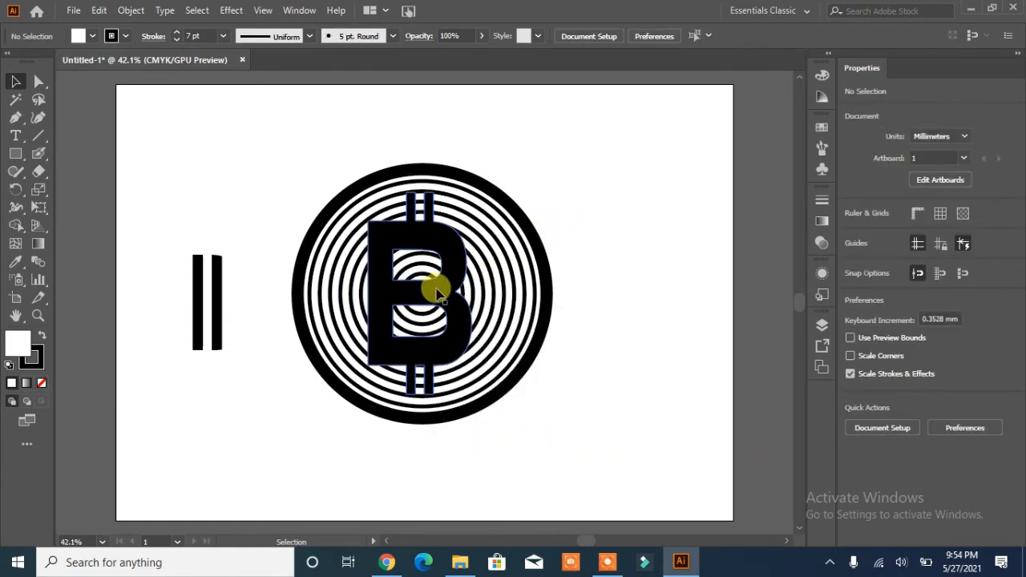
# Step: Move the B aside and back onto the rings, then align the B and rings on their vertical centres
pyautogui.moveTo(487, 286); pyautogui.dragTo(184, 328)
pyautogui.moveTo(563, 207); pyautogui.dragTo(275, 366)
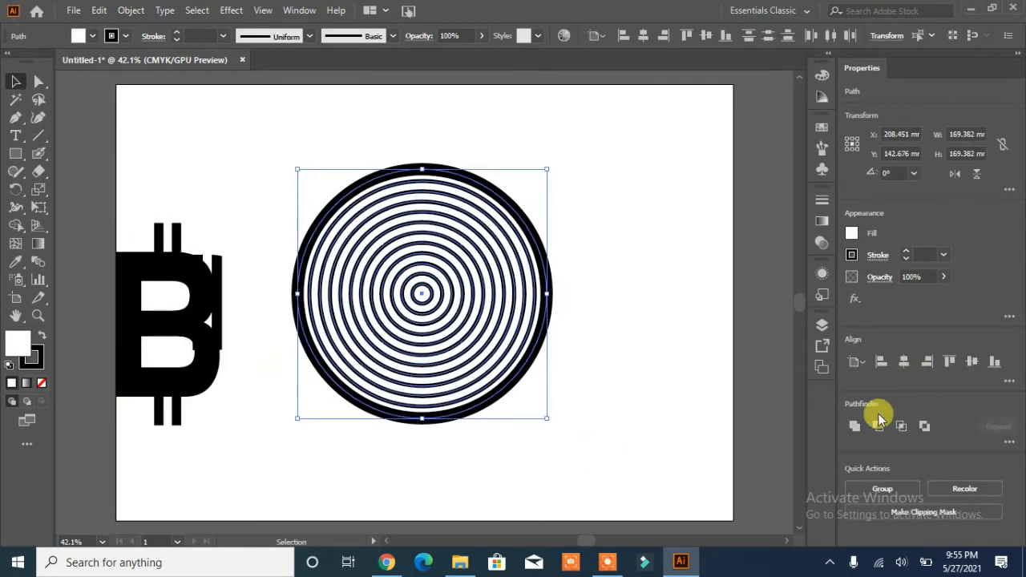
pyautogui.moveTo(178, 329); pyautogui.dragTo(433, 288)
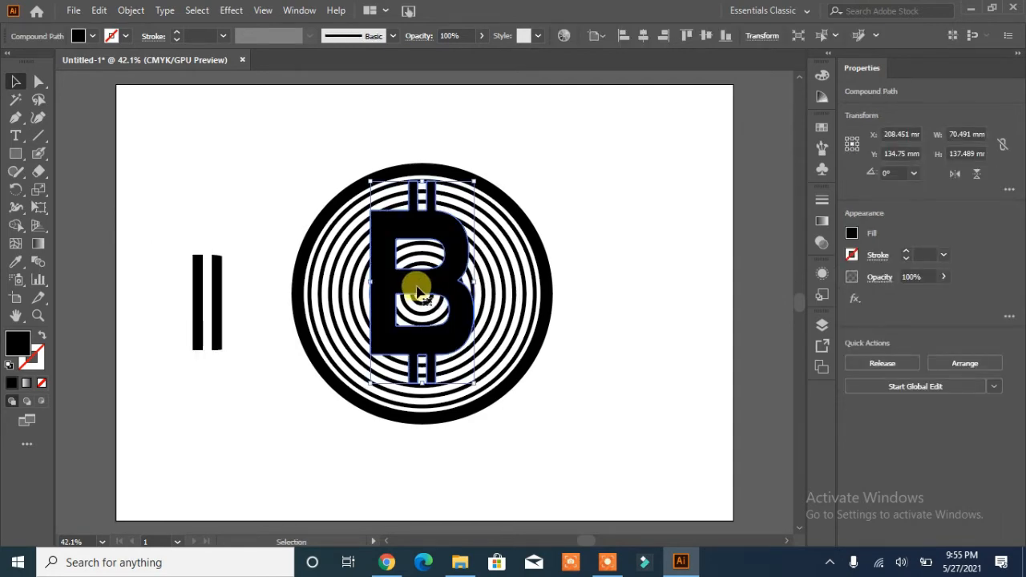
pyautogui.moveTo(570, 181); pyautogui.dragTo(314, 336)
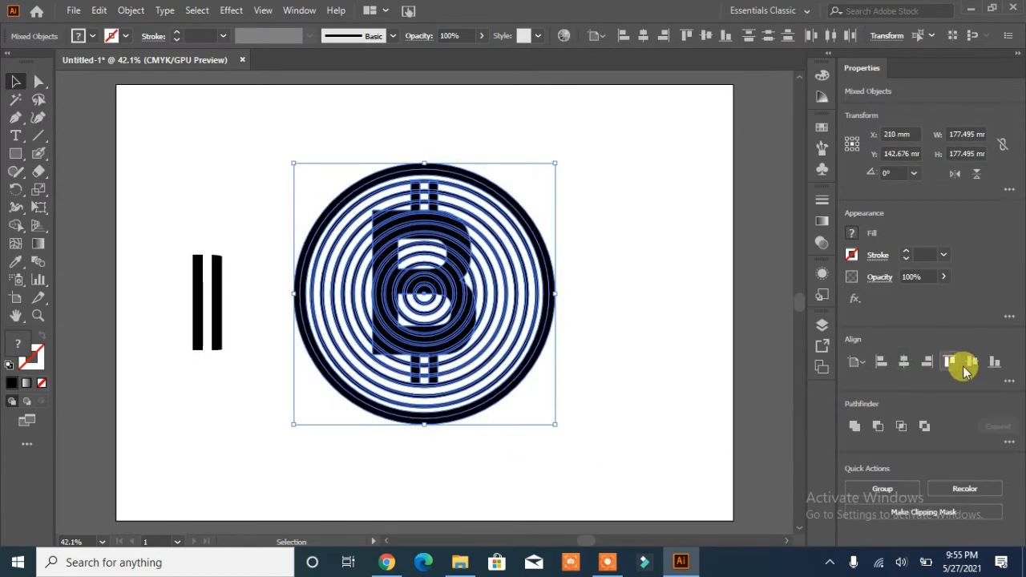
pyautogui.click(964, 367)
# Step: Select the B and create an outward offset path of 5 mm around it
pyautogui.click(623, 360)
pyautogui.click(419, 350)
pyautogui.press('F7')
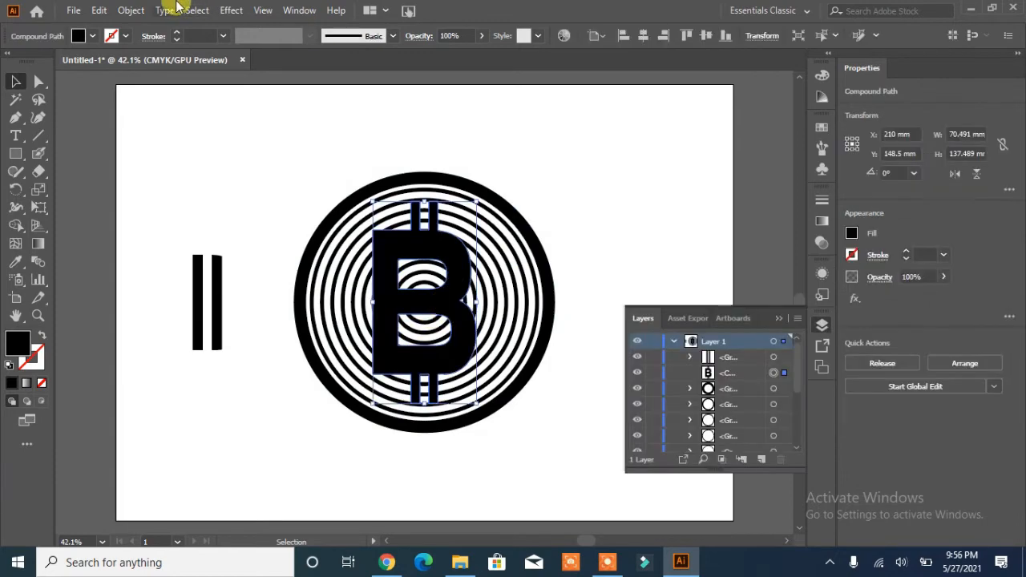
pyautogui.click(131, 9)
pyautogui.moveTo(206, 363)
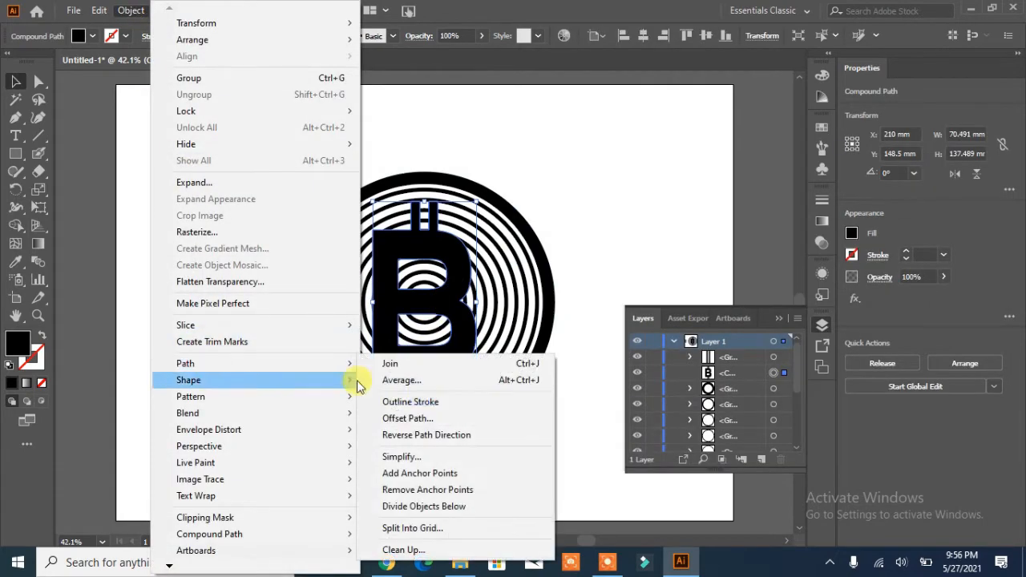
pyautogui.click(460, 419)
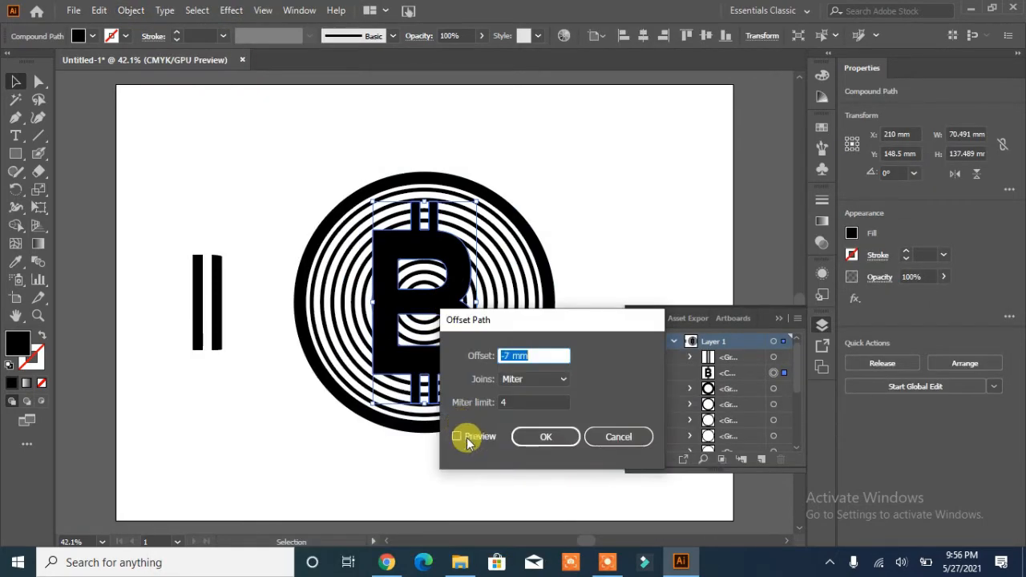
pyautogui.click(467, 440)
pyautogui.doubleClick(520, 355)
pyautogui.write('2')
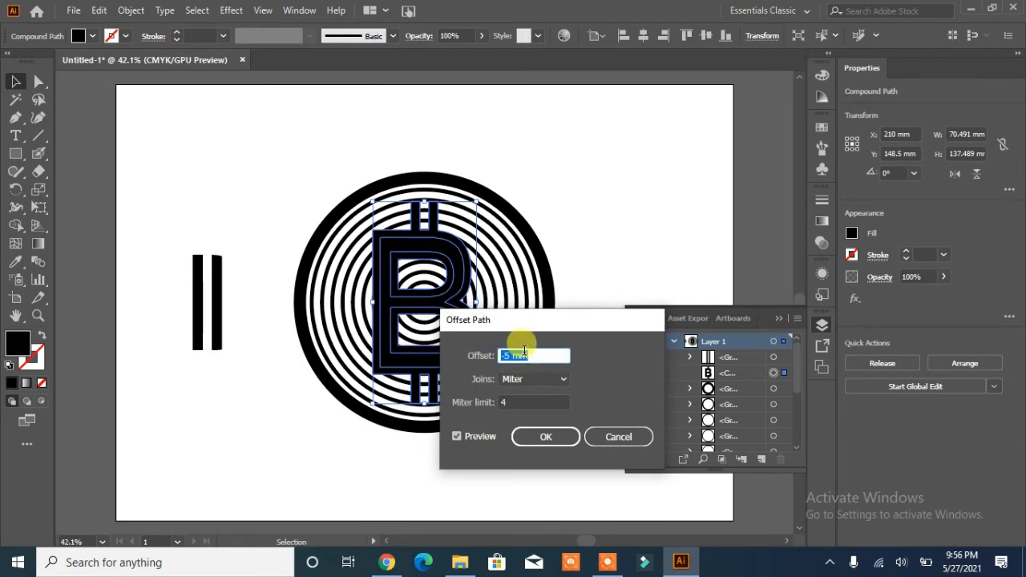
pyautogui.write('4')
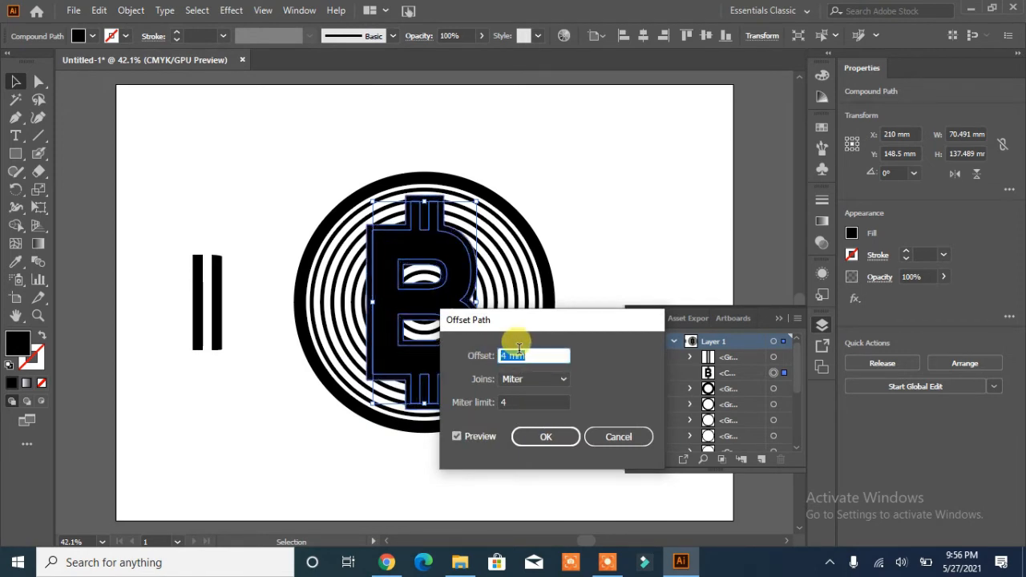
pyautogui.press('Up')
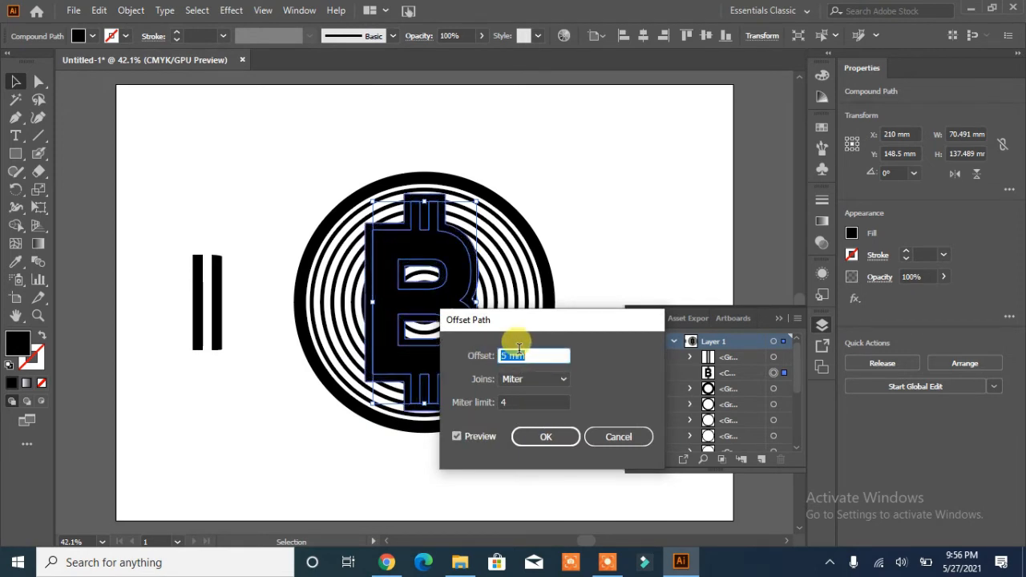
pyautogui.click(545, 440)
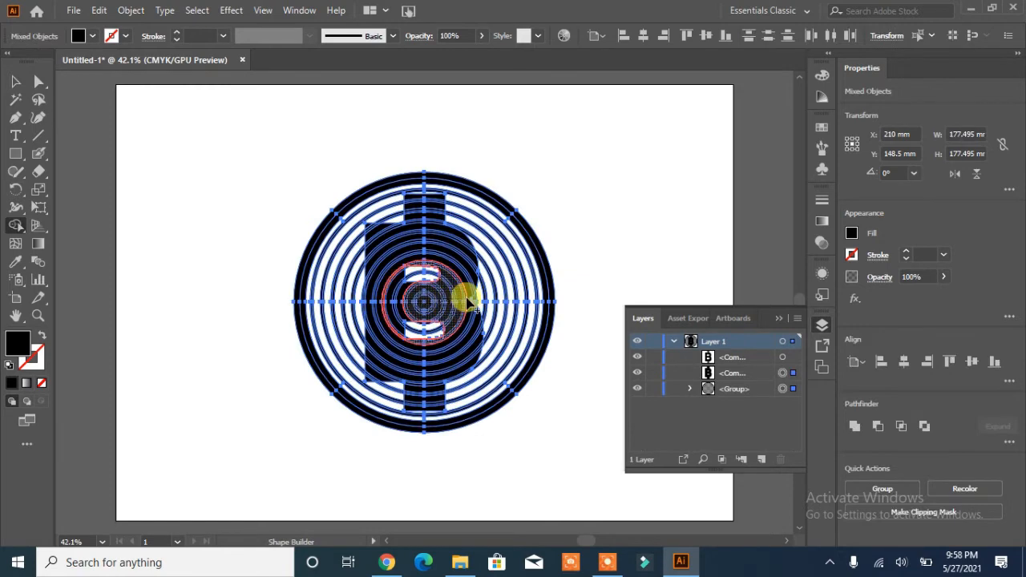
# Step: With Shape Builder, merge all ring segments inside the offset outline into one shape around the B
pyautogui.click(469, 300)
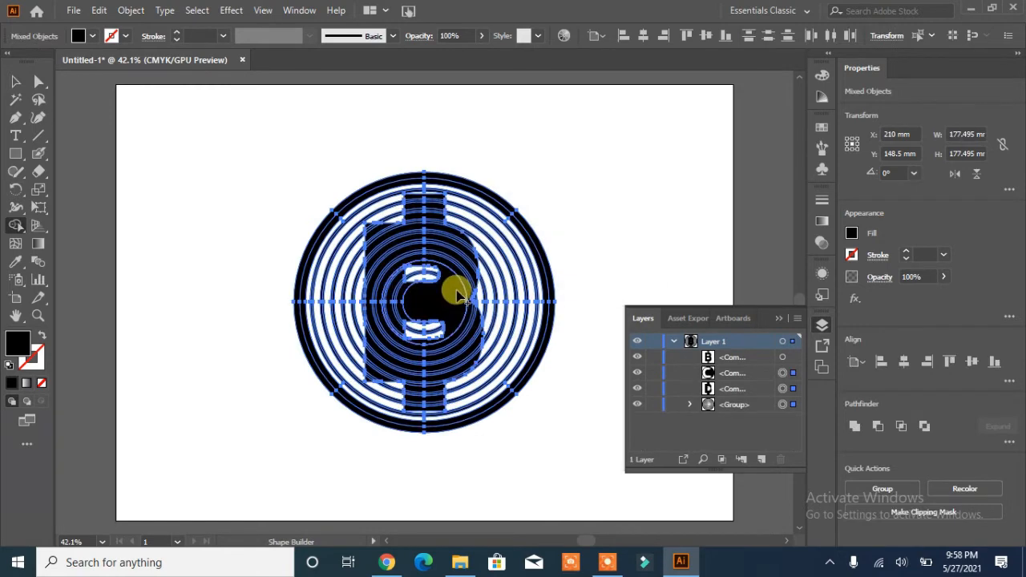
pyautogui.click(457, 238)
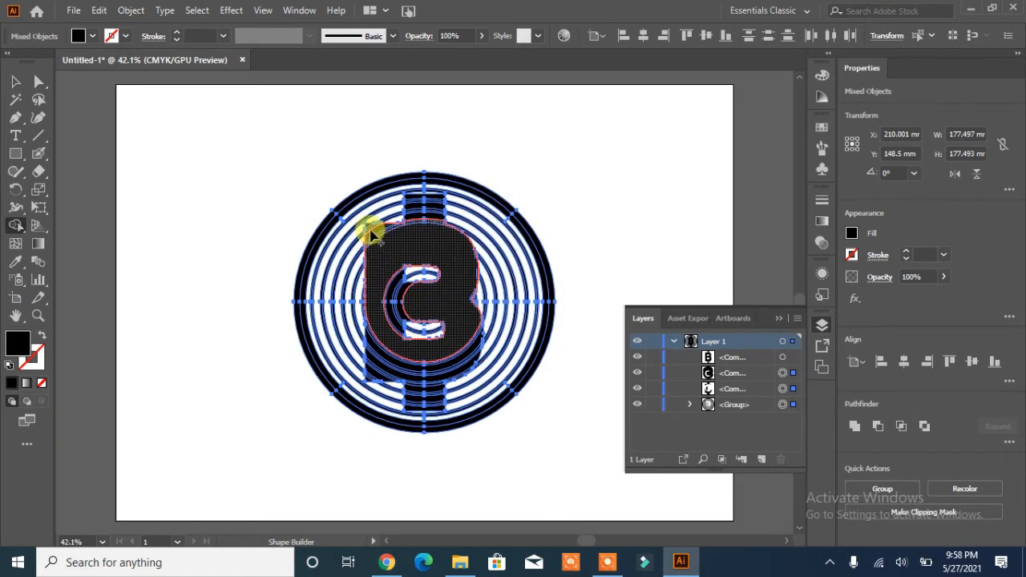
pyautogui.click(371, 230)
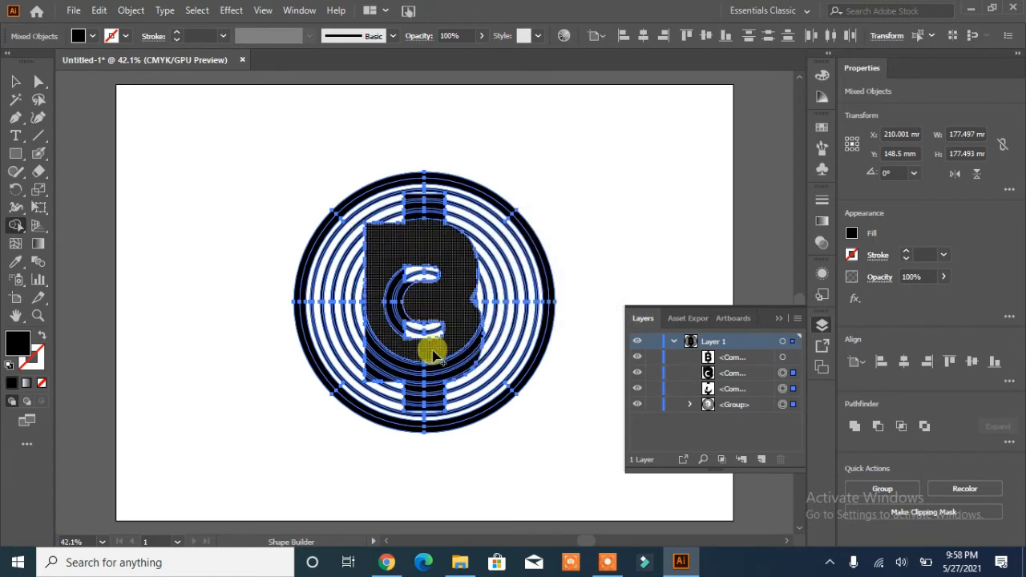
pyautogui.moveTo(385, 335); pyautogui.dragTo(372, 389)
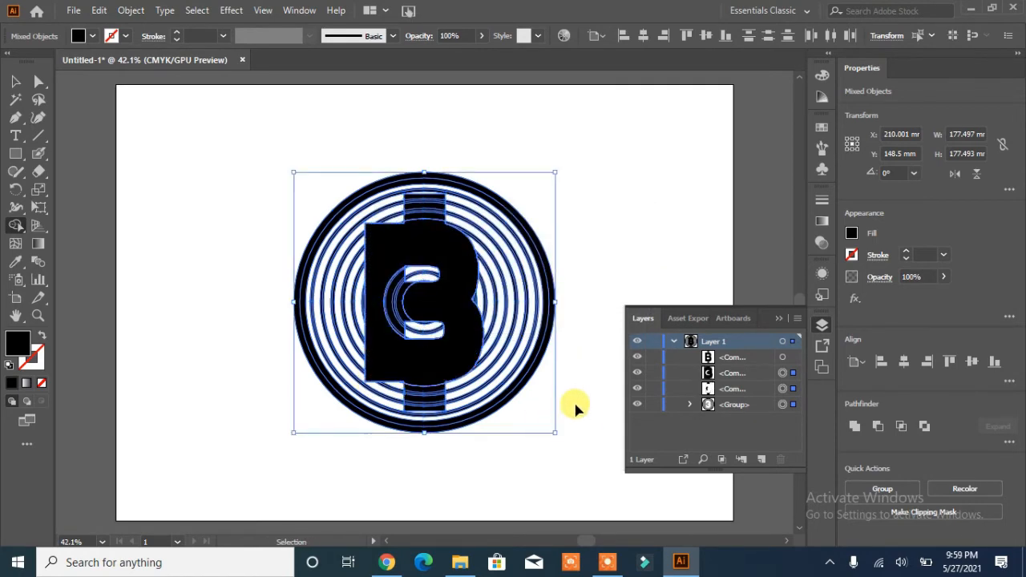
pyautogui.hotkey('ctrl', '1')
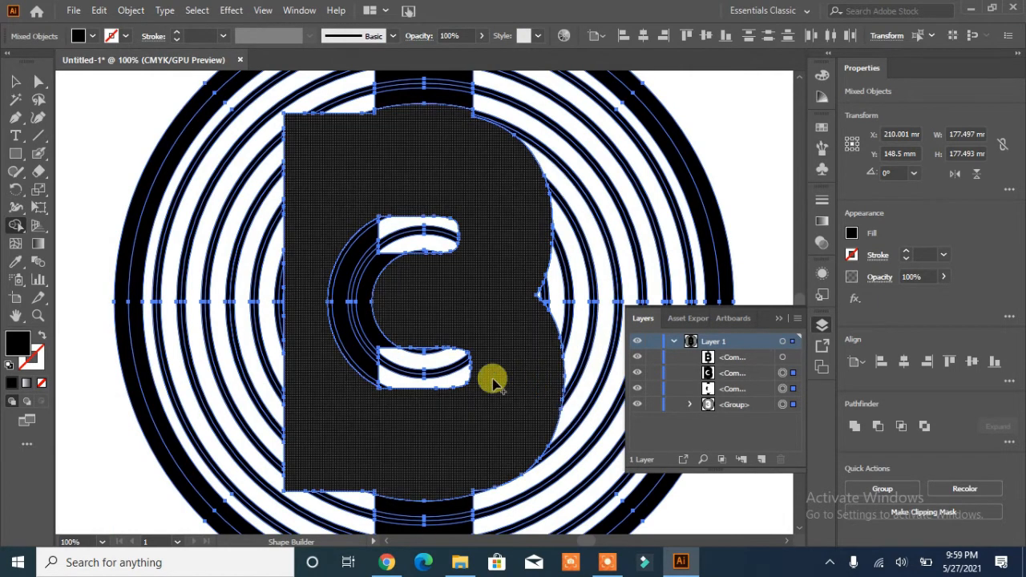
pyautogui.moveTo(450, 290)
pyautogui.mouseDown()
pyautogui.moveTo(384, 302)
pyautogui.moveTo(328, 296)
pyautogui.mouseUp()
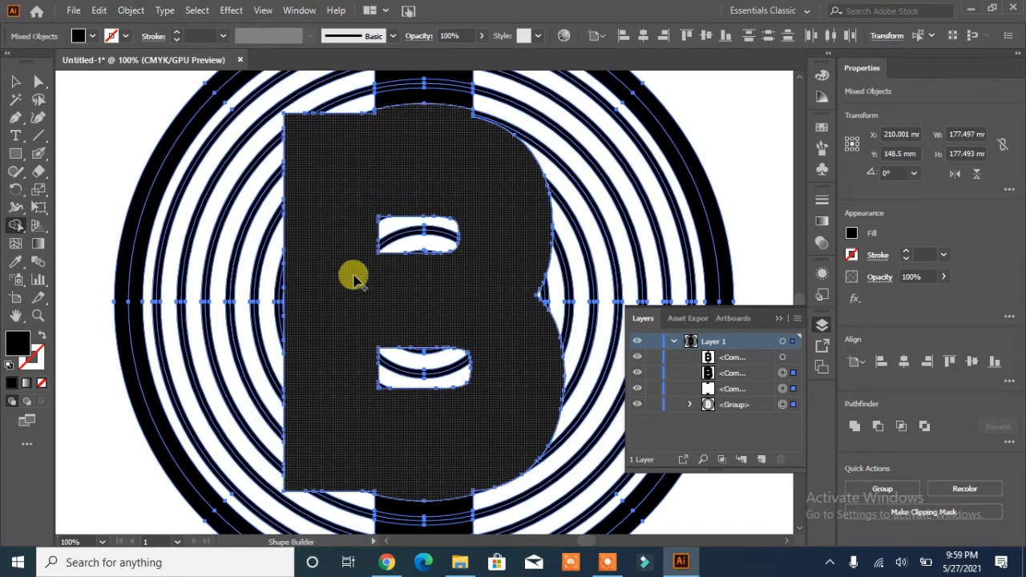
pyautogui.scroll(2, 439, 110)
pyautogui.moveTo(426, 110)
pyautogui.mouseDown()
pyautogui.moveTo(416, 149)
pyautogui.moveTo(416, 119)
pyautogui.mouseUp()
pyautogui.scroll(-8, 481, 235)
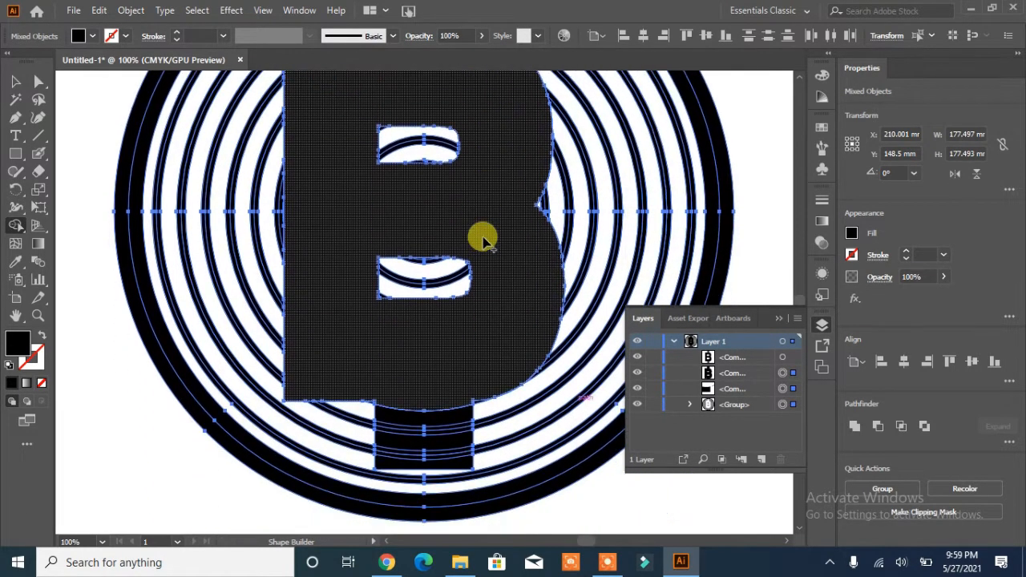
pyautogui.moveTo(427, 327); pyautogui.dragTo(426, 386)
pyautogui.scroll(10, 444, 265)
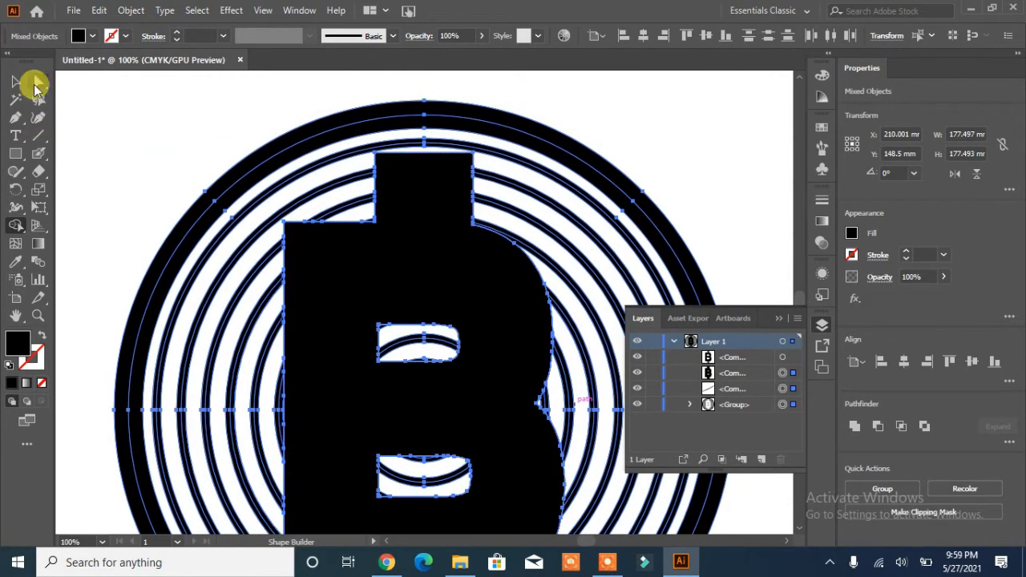
# Step: Select the merged outline shape around the B and delete it to leave a gap in the rings
pyautogui.click(16, 81)
pyautogui.click(110, 87)
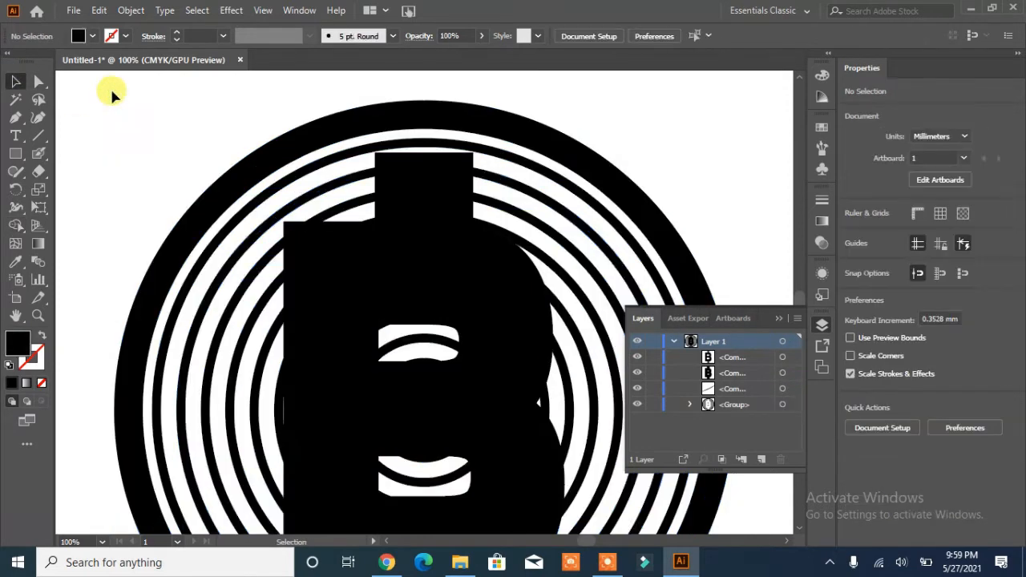
pyautogui.click(294, 249)
pyautogui.press('Delete')
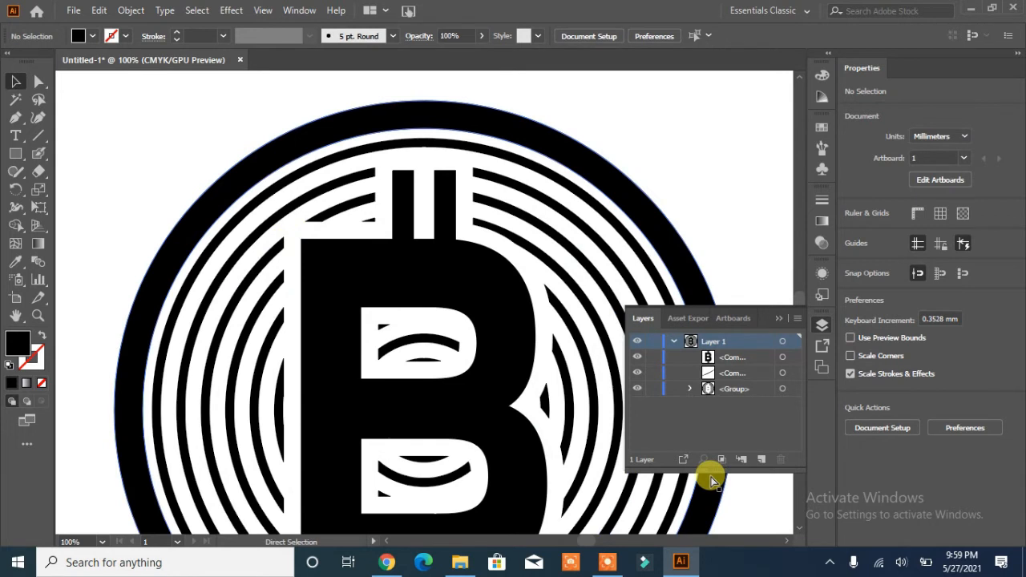
# Step: Draw a small black square and place it on the rings
pyautogui.hotkey('ctrl', '0')
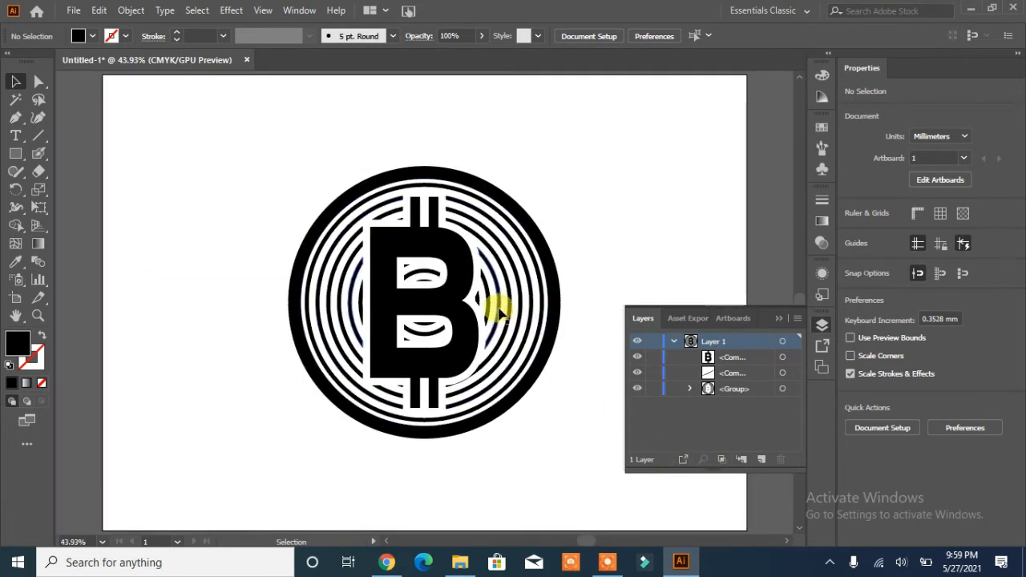
pyautogui.click(17, 159)
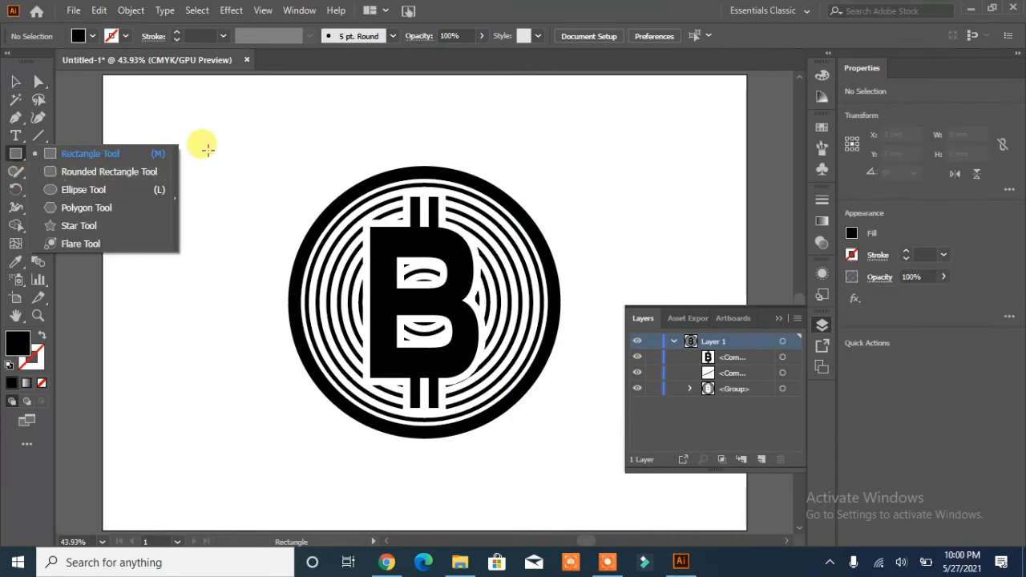
pyautogui.click(156, 141)
pyautogui.click(569, 309)
pyautogui.moveTo(190, 181); pyautogui.dragTo(510, 373)
pyautogui.click(16, 82)
# Step: Arrange copies of the square around the rings and select all the artwork
pyautogui.moveTo(510, 373); pyautogui.dragTo(385, 416)
pyautogui.moveTo(386, 416); pyautogui.dragTo(344, 393)
pyautogui.moveTo(345, 394); pyautogui.dragTo(319, 296)
pyautogui.moveTo(319, 297); pyautogui.dragTo(335, 235)
pyautogui.moveTo(336, 237); pyautogui.dragTo(328, 353)
pyautogui.moveTo(574, 149); pyautogui.dragTo(304, 467)
# Step: Use Shape Builder on each square to cut it out of the rings it overlaps
pyautogui.hotkey('shift', 'm')
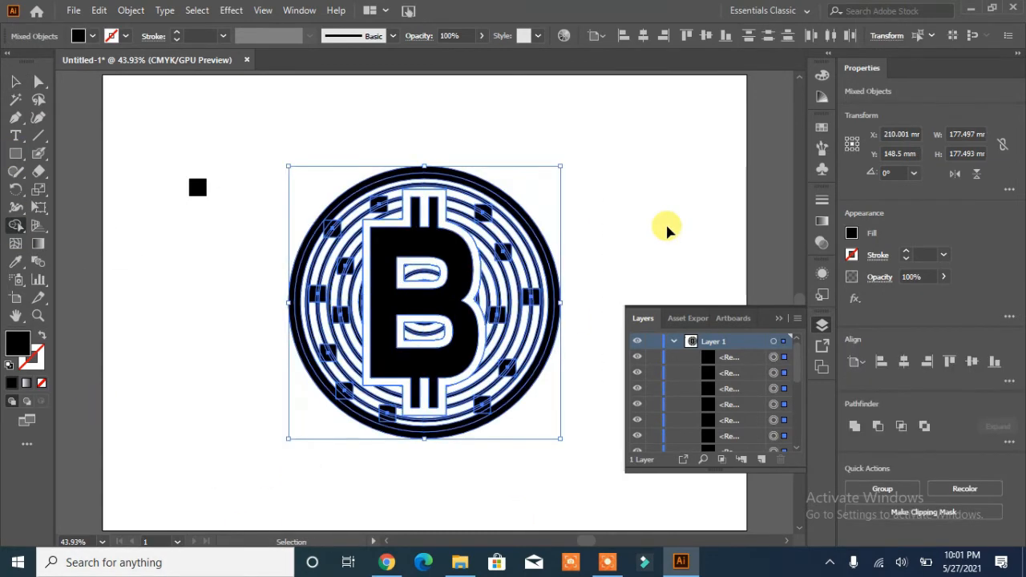
pyautogui.hotkey('ctrl', '=')
pyautogui.hotkey('ctrl', '=')
pyautogui.moveTo(517, 174); pyautogui.dragTo(523, 158)
pyautogui.moveTo(539, 229); pyautogui.dragTo(552, 220)
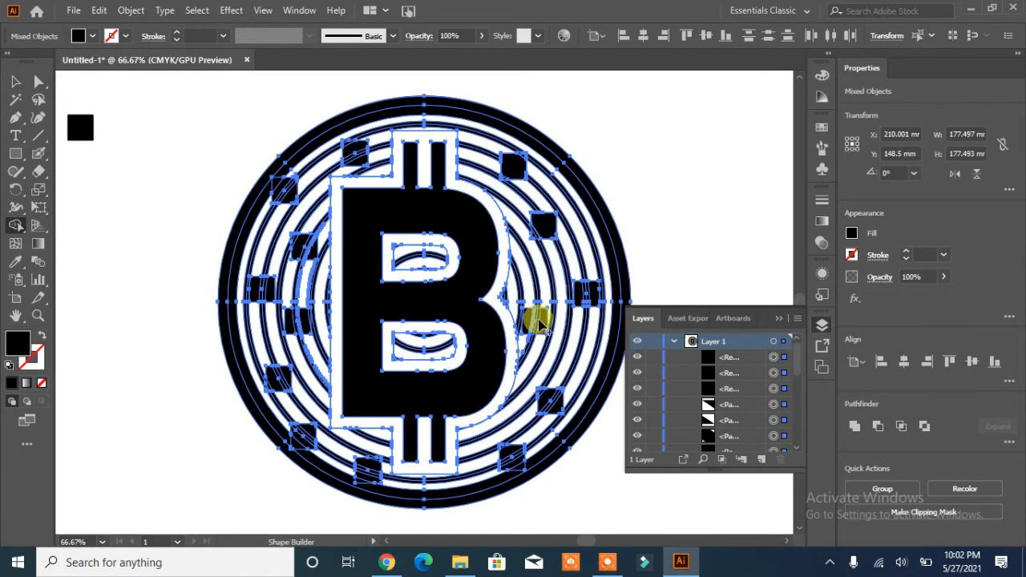
pyautogui.moveTo(538, 319); pyautogui.dragTo(528, 328)
pyautogui.moveTo(582, 298); pyautogui.dragTo(594, 291)
pyautogui.click(517, 461)
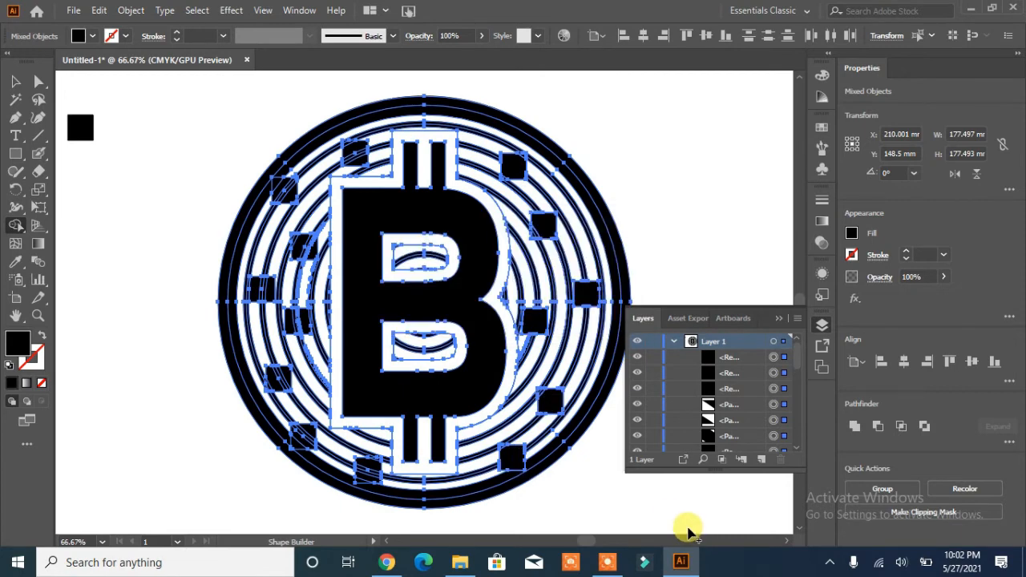
pyautogui.moveTo(364, 473); pyautogui.dragTo(370, 465)
pyautogui.moveTo(308, 443); pyautogui.dragTo(298, 433)
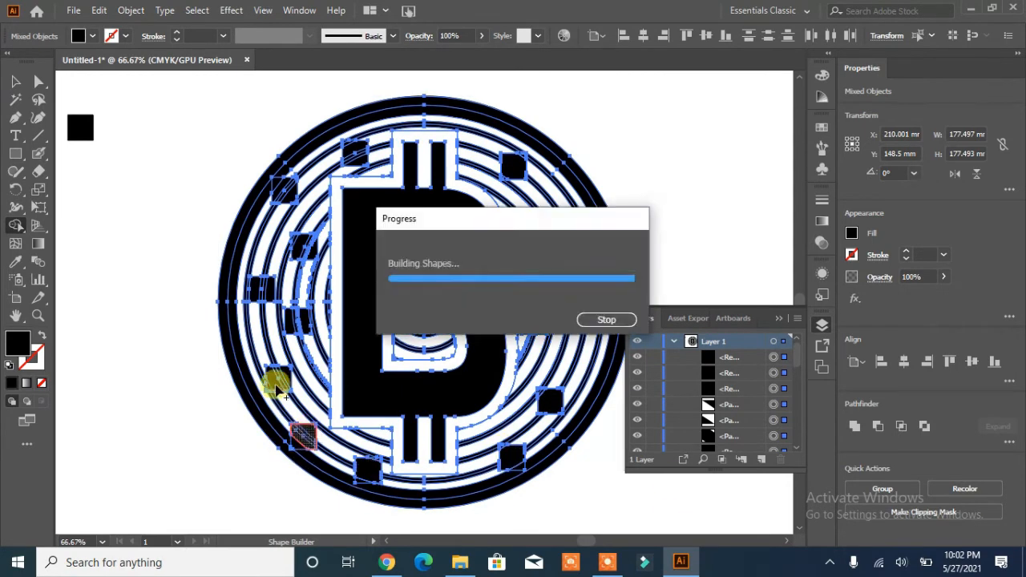
pyautogui.moveTo(275, 385); pyautogui.dragTo(283, 373)
pyautogui.moveTo(294, 315); pyautogui.dragTo(300, 327)
pyautogui.moveTo(255, 291); pyautogui.dragTo(269, 287)
pyautogui.moveTo(298, 255); pyautogui.dragTo(308, 240)
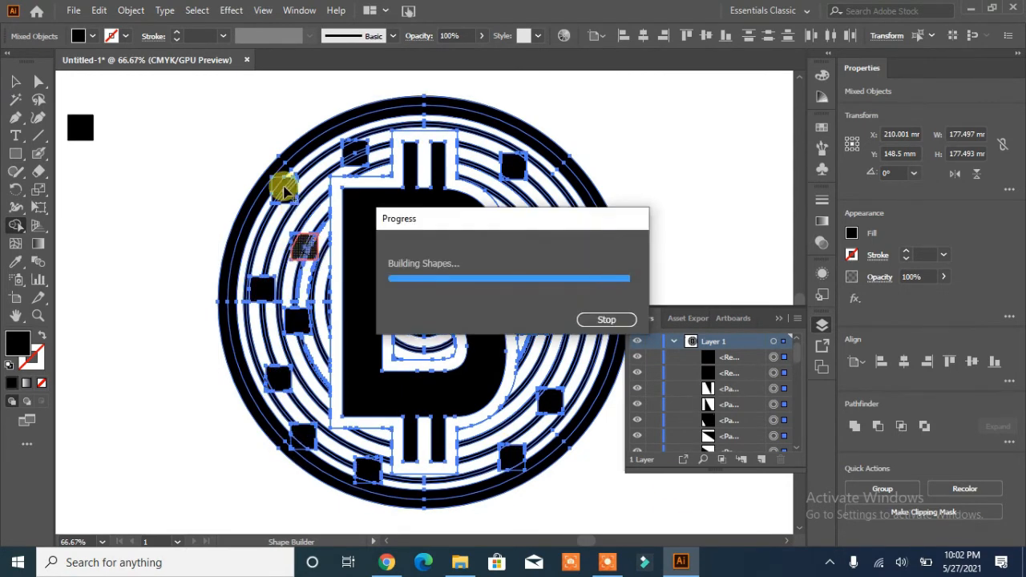
pyautogui.moveTo(281, 186); pyautogui.dragTo(290, 195)
pyautogui.moveTo(351, 152); pyautogui.dragTo(361, 158)
# Step: Move the coin to the right, separating it from the leftover square pieces
pyautogui.click(16, 81)
pyautogui.click(458, 298)
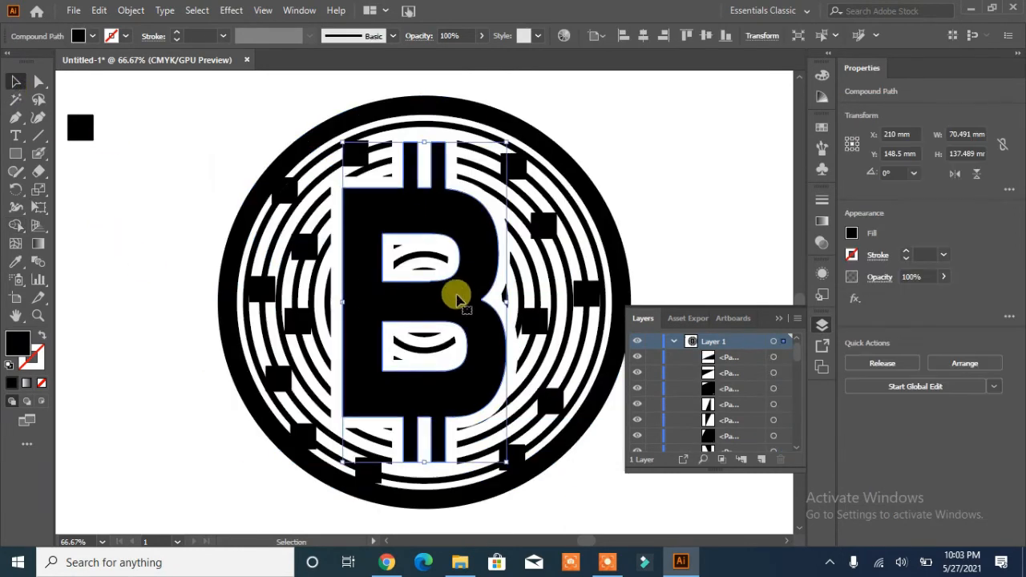
pyautogui.keyDown('shift'); pyautogui.click(470, 110); pyautogui.keyUp('shift')
pyautogui.moveTo(469, 110); pyautogui.dragTo(592, 108)
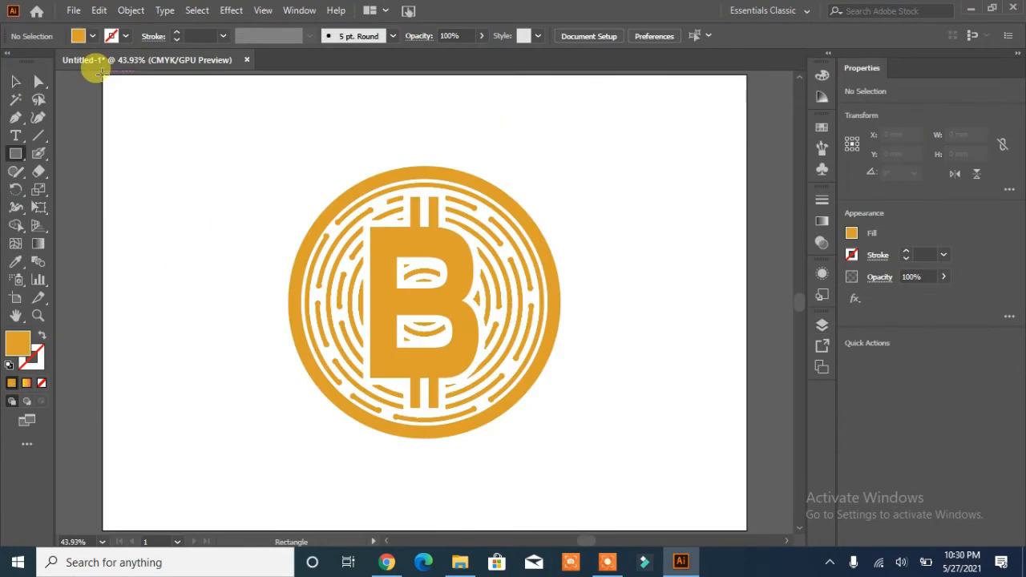
pyautogui.moveTo(103, 75); pyautogui.dragTo(741, 498)
pyautogui.moveTo(425, 501); pyautogui.dragTo(425, 502)
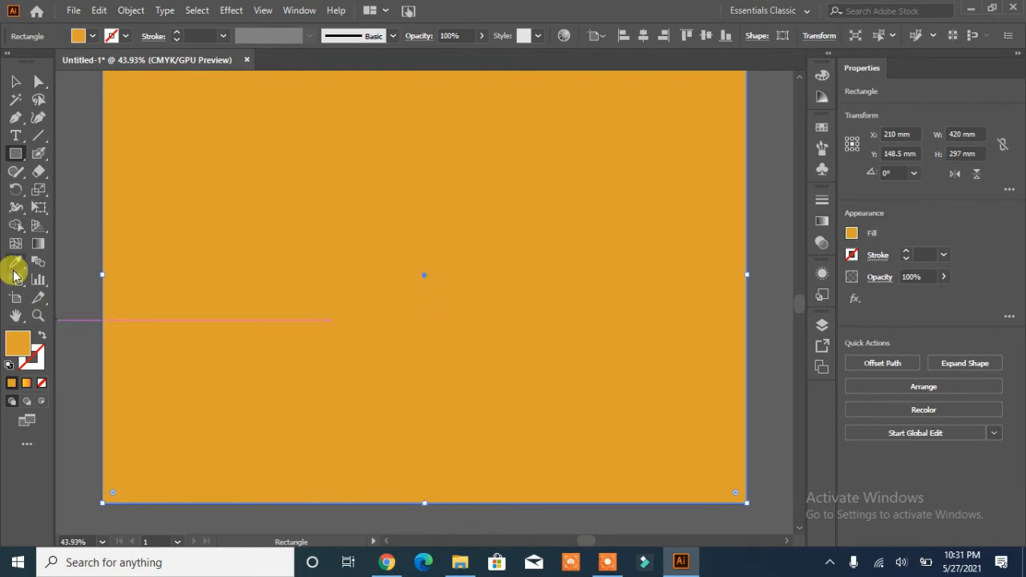
# Step: Fill the large background rectangle with black and send it to the back behind the coin
pyautogui.click(77, 263)
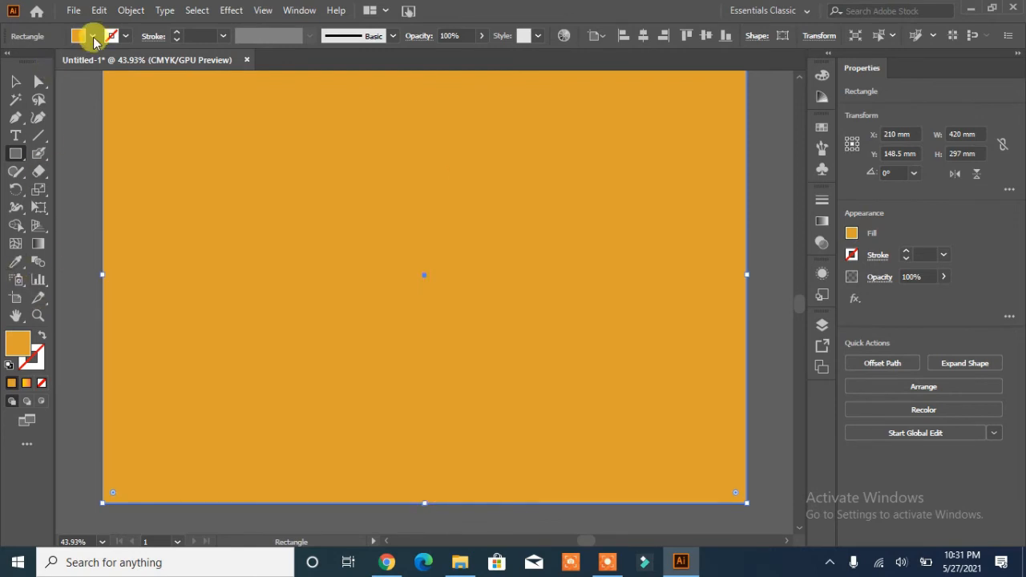
pyautogui.click(93, 40)
pyautogui.click(32, 61)
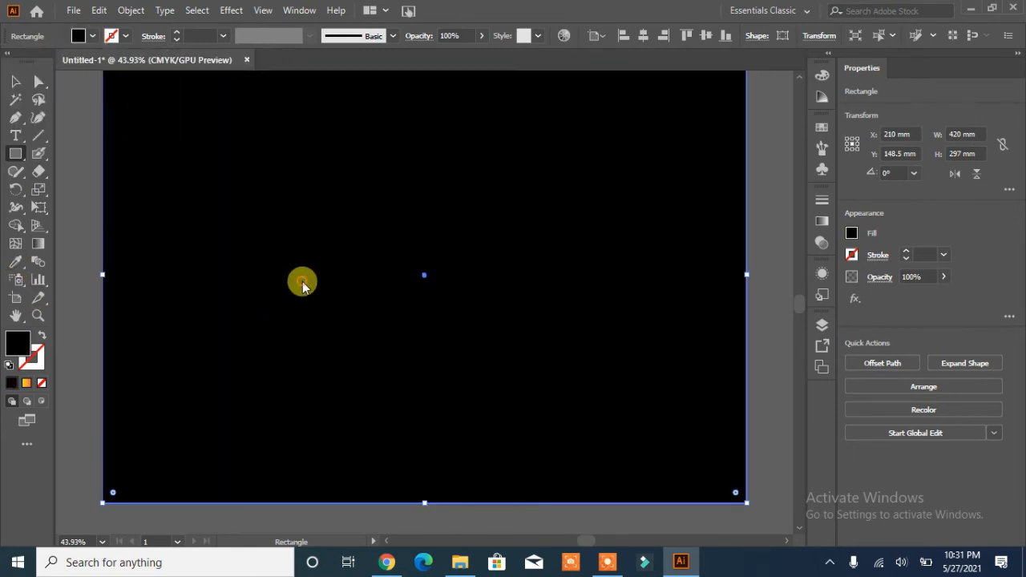
pyautogui.rightClick(302, 282)
pyautogui.moveTo(382, 470)
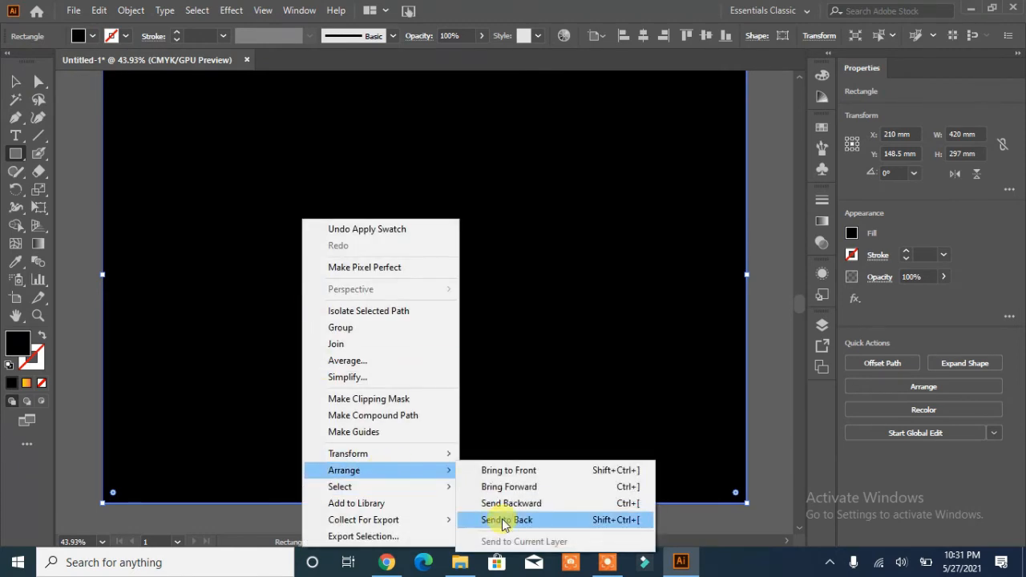
pyautogui.click(505, 521)
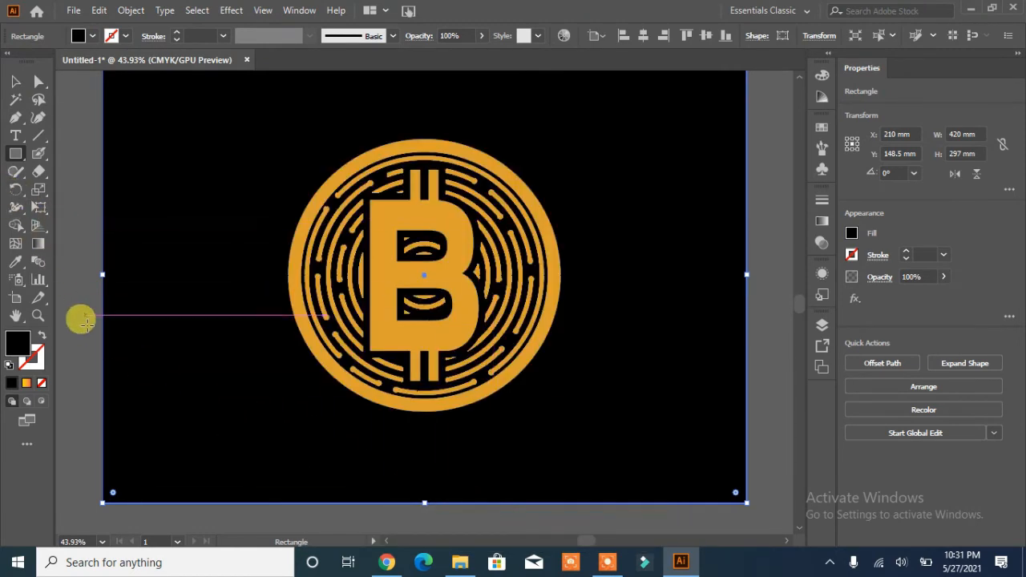
pyautogui.click(17, 82)
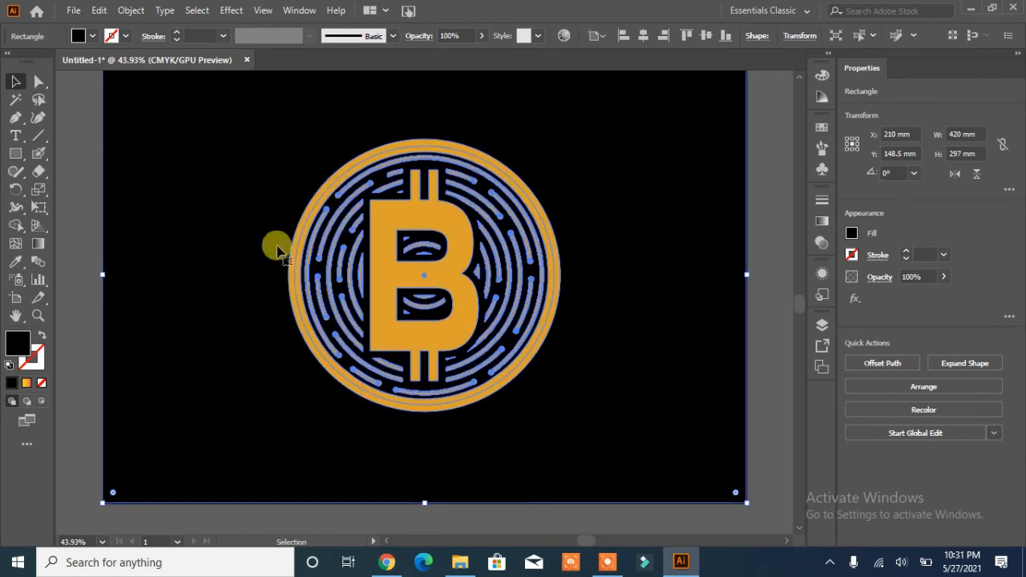
pyautogui.click(231, 10)
pyautogui.moveTo(296, 183)
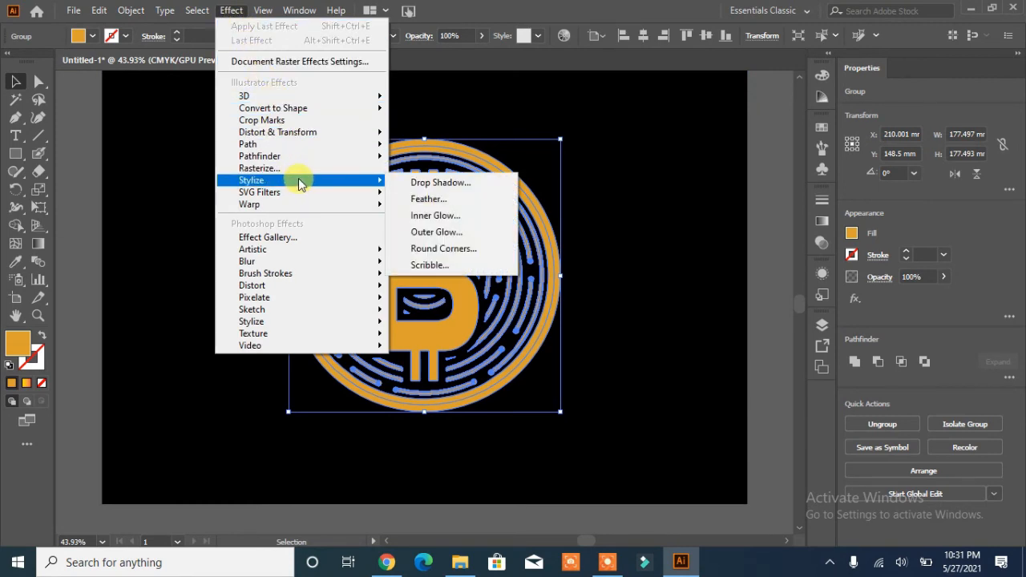
pyautogui.moveTo(290, 159)
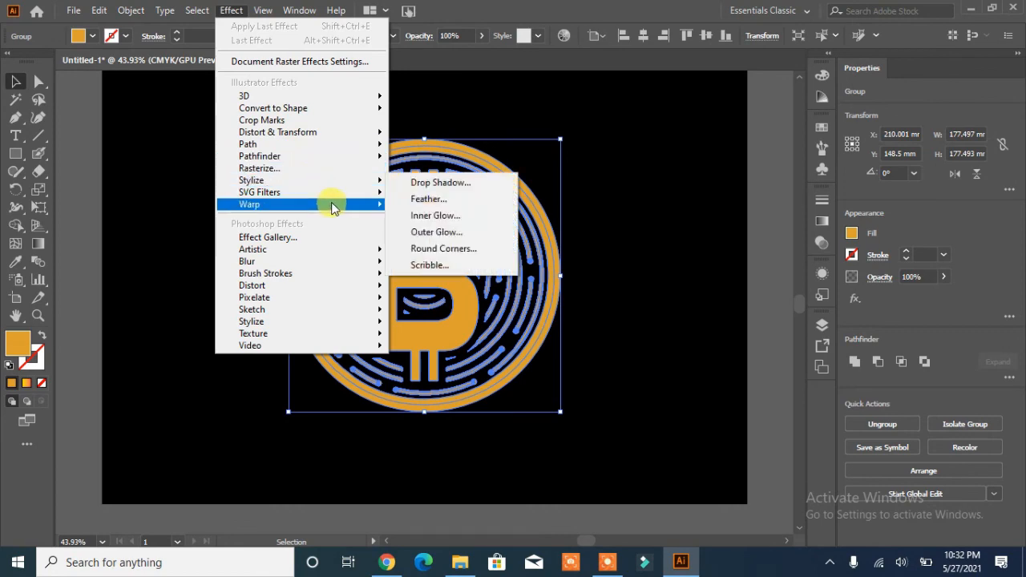
pyautogui.click(624, 202)
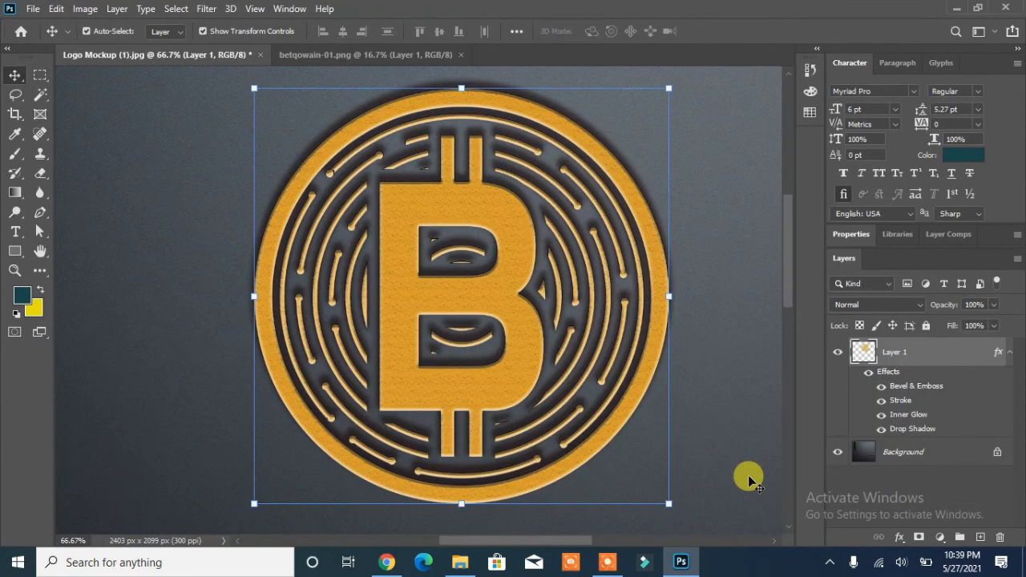
# Step: Zoom out and deselect the layer to view the embossed coin logo in the Photoshop mockup
pyautogui.scroll(-2, 720, 313)
pyautogui.scroll(3, 719, 313)
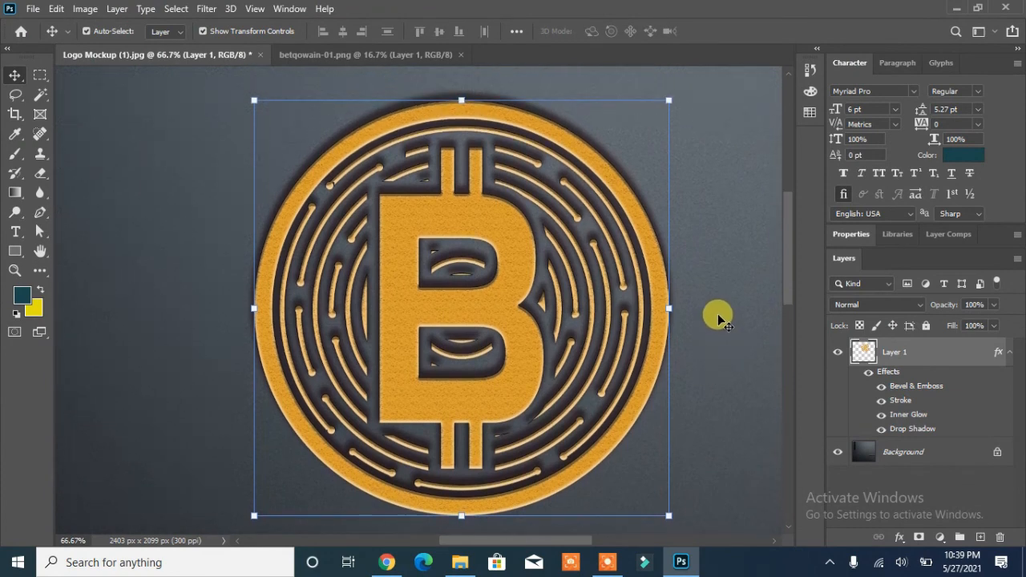
pyautogui.click(716, 317)
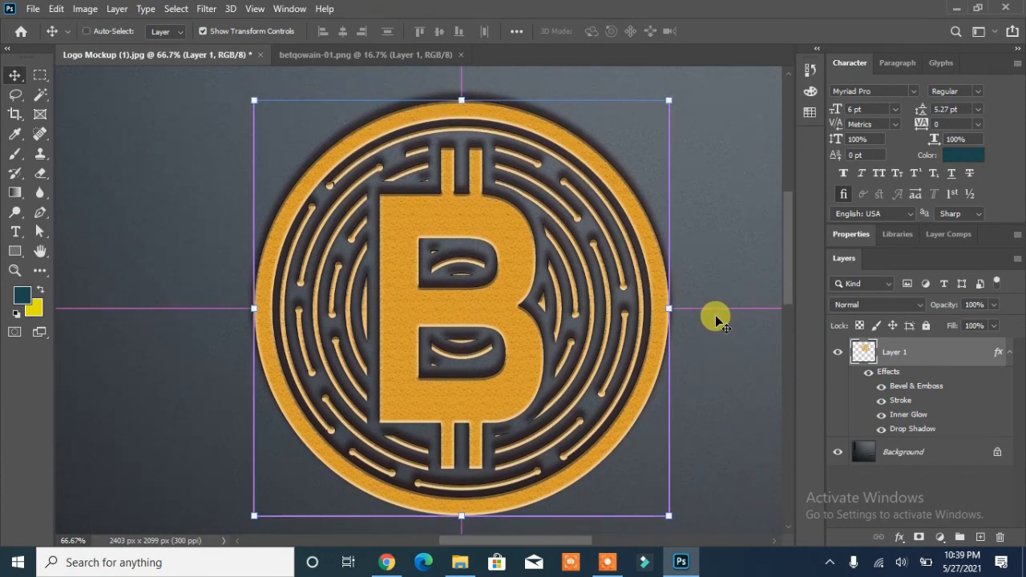
pyautogui.hotkey('ctrl', '-')
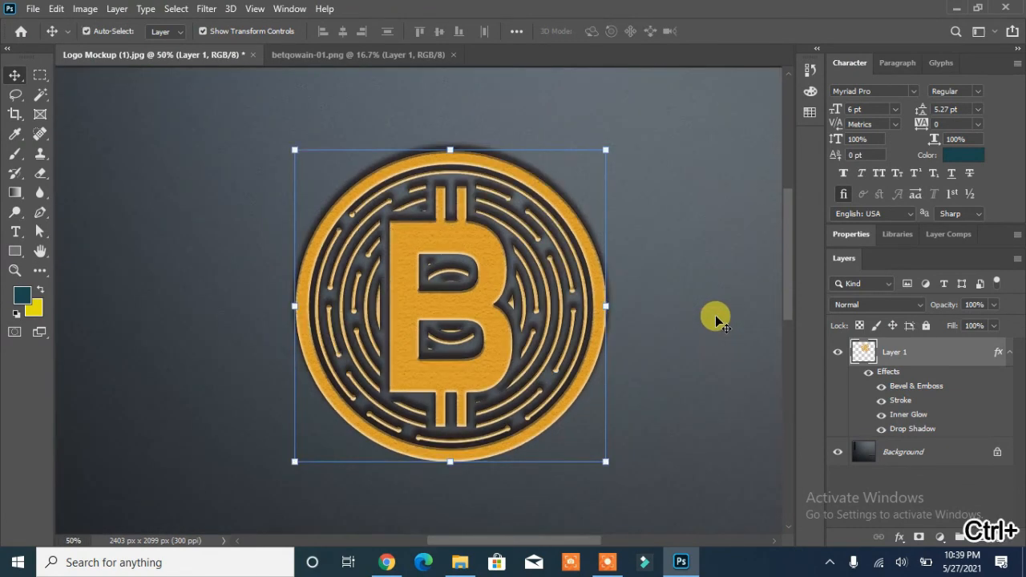
pyautogui.click(199, 232)
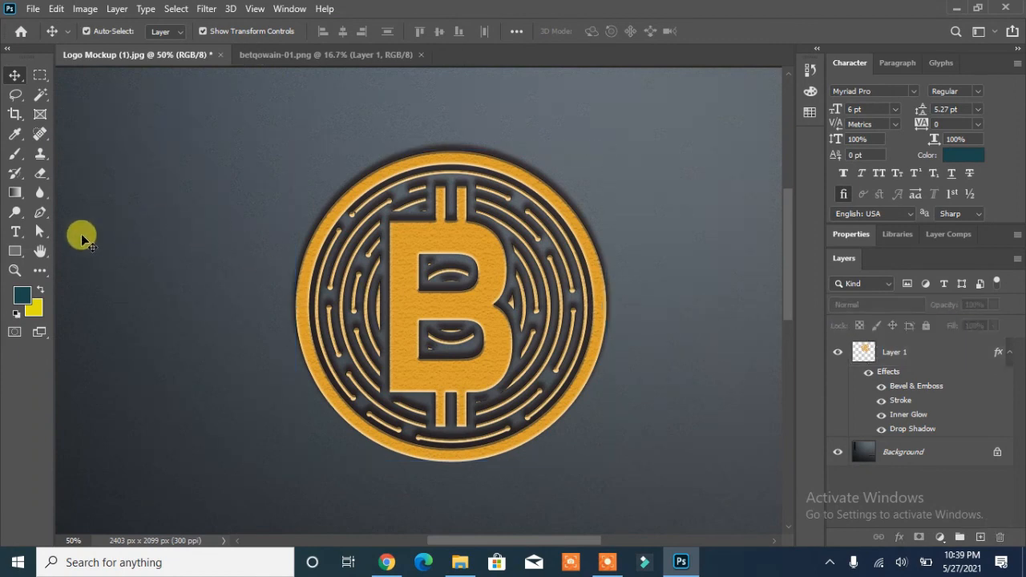